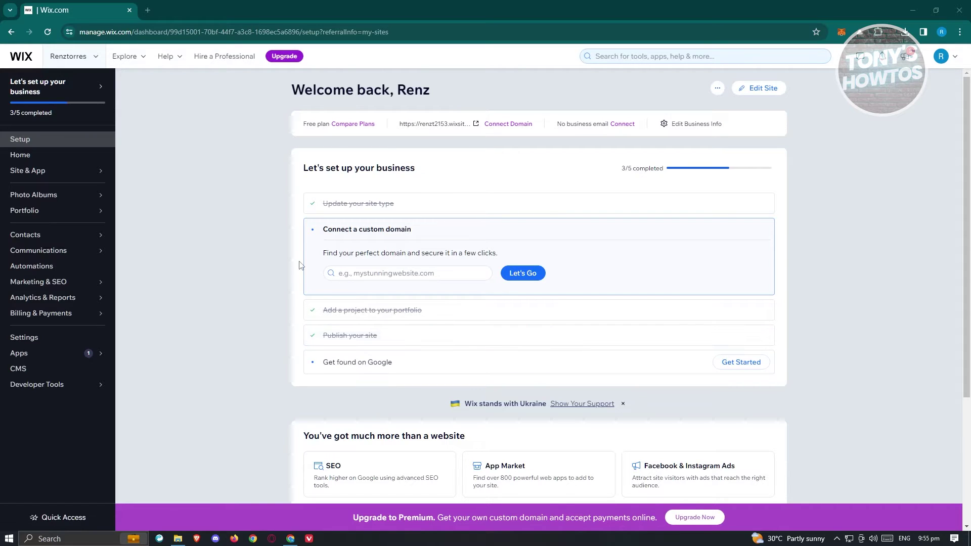
Step: Return to My Sites, which lists Renztorres, My Site 1, Renzi Profilio and Renzisample
left_click(11, 31)
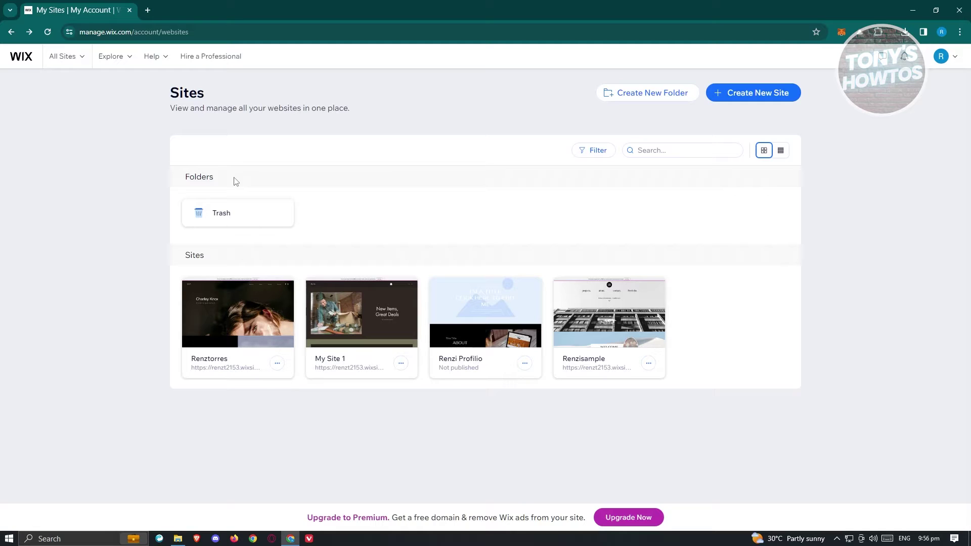
mouse_move(223, 325)
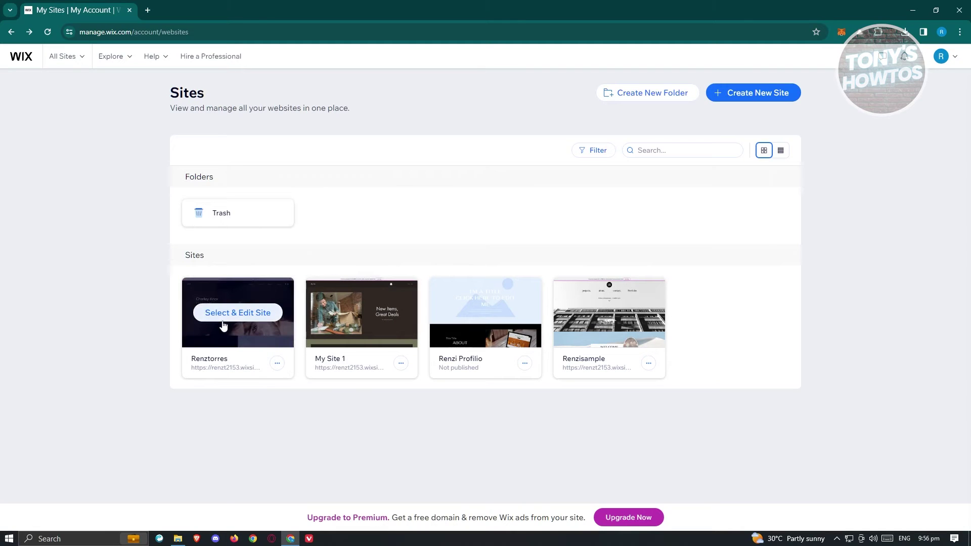
Step: Open Renztorres in the Wix Editor and show its Developer Tools > Logs page in the dashboard
left_click(223, 320)
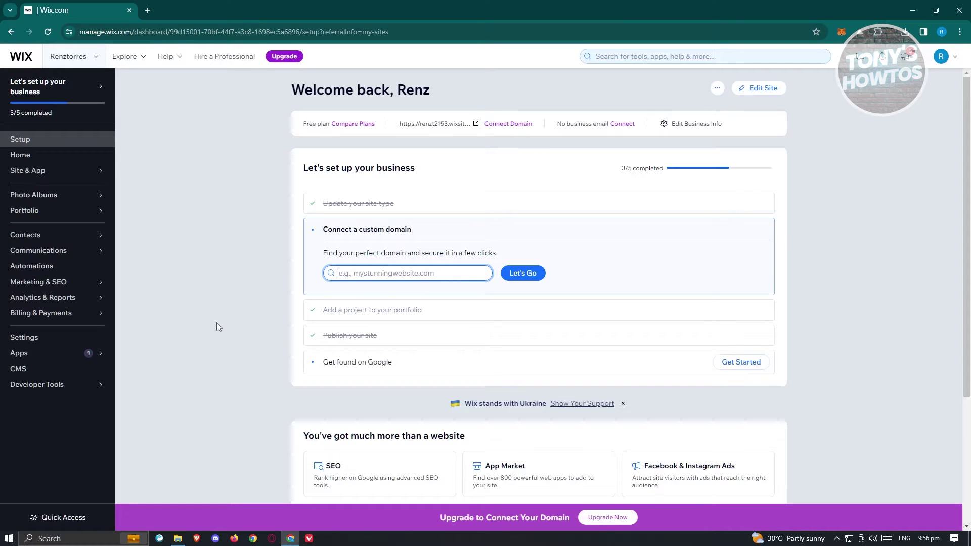
left_click(777, 90)
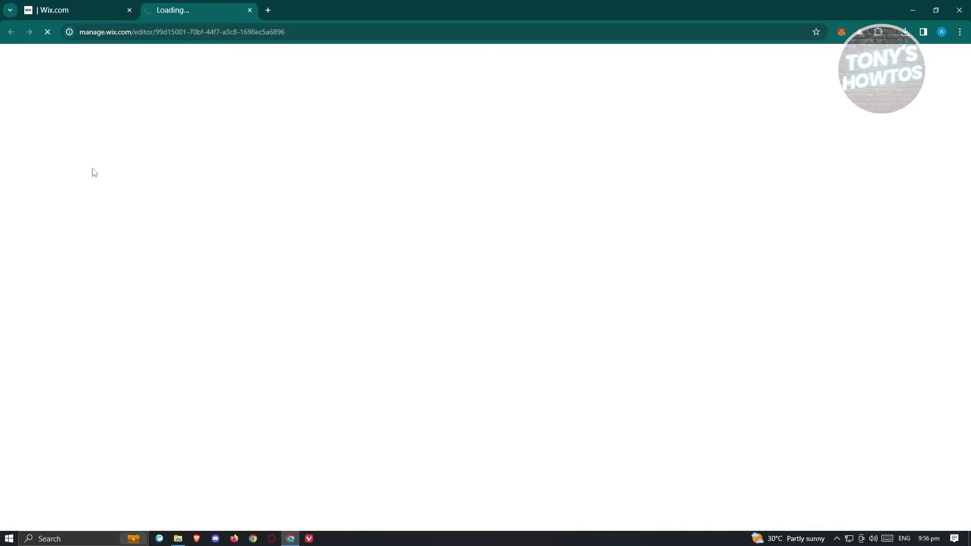
left_click(92, 4)
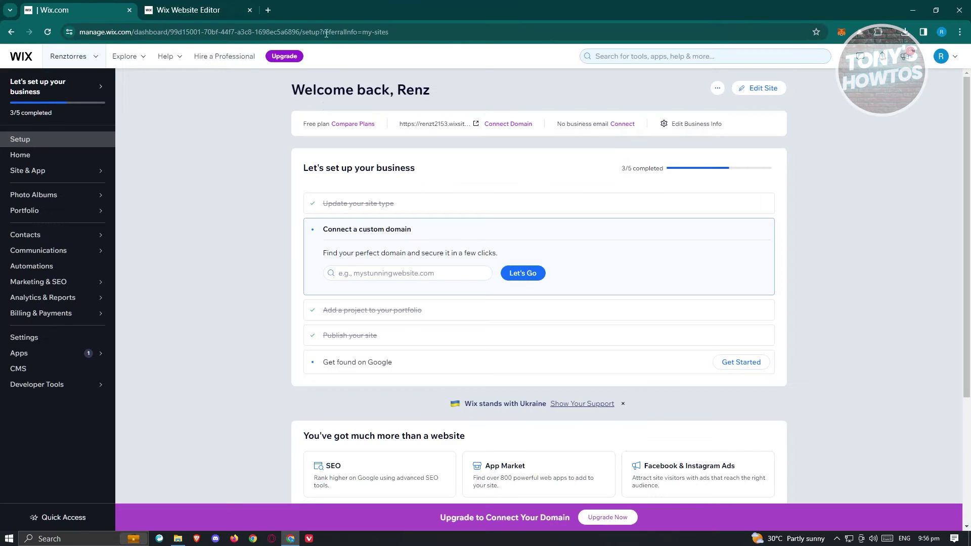
left_click(99, 384)
left_click(205, 10)
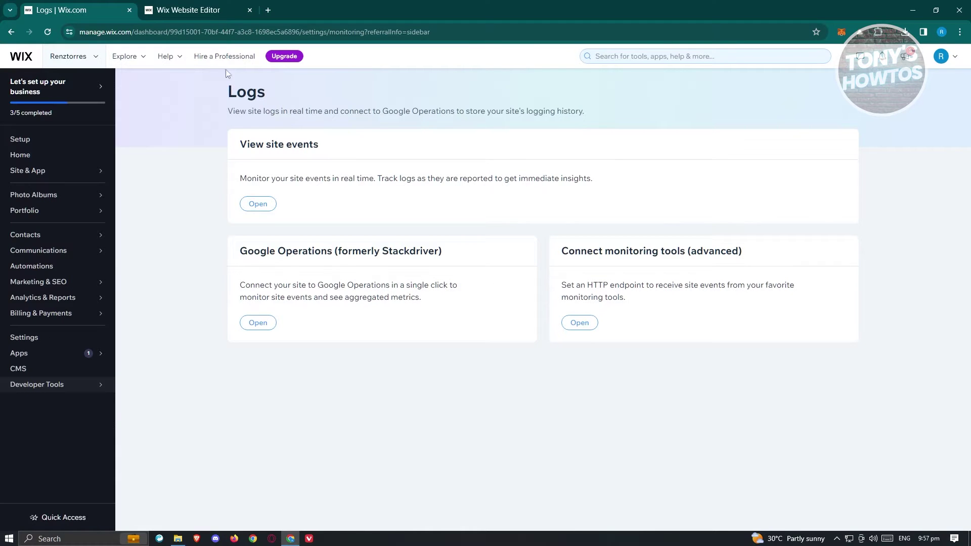
left_click(202, 7)
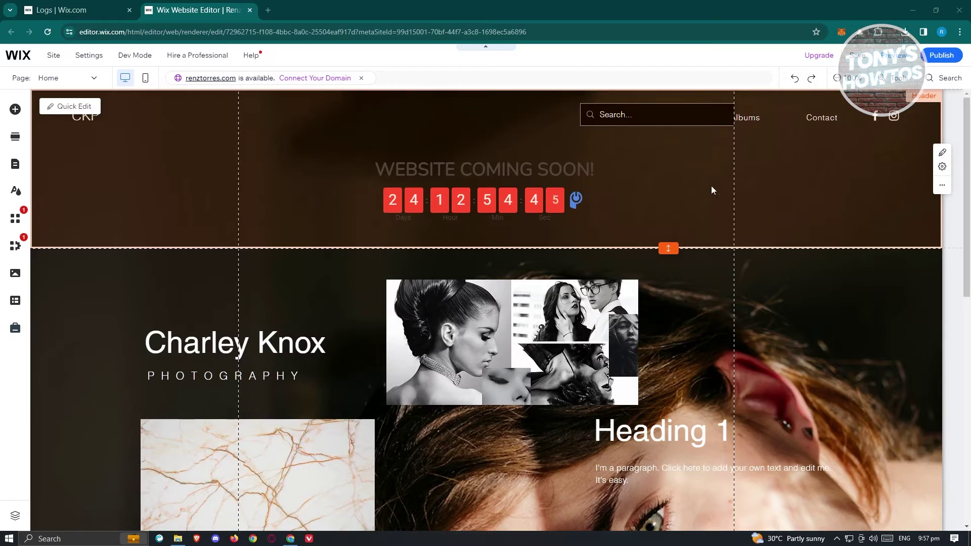
Step: Use Publish > View Site to open the live Renztorres site in a new tab
mouse_move(947, 55)
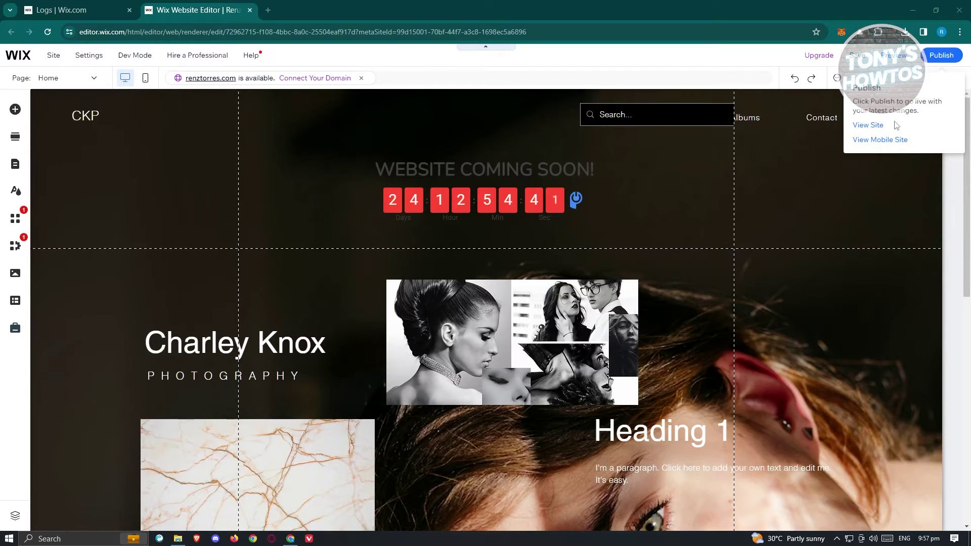
left_click(868, 125)
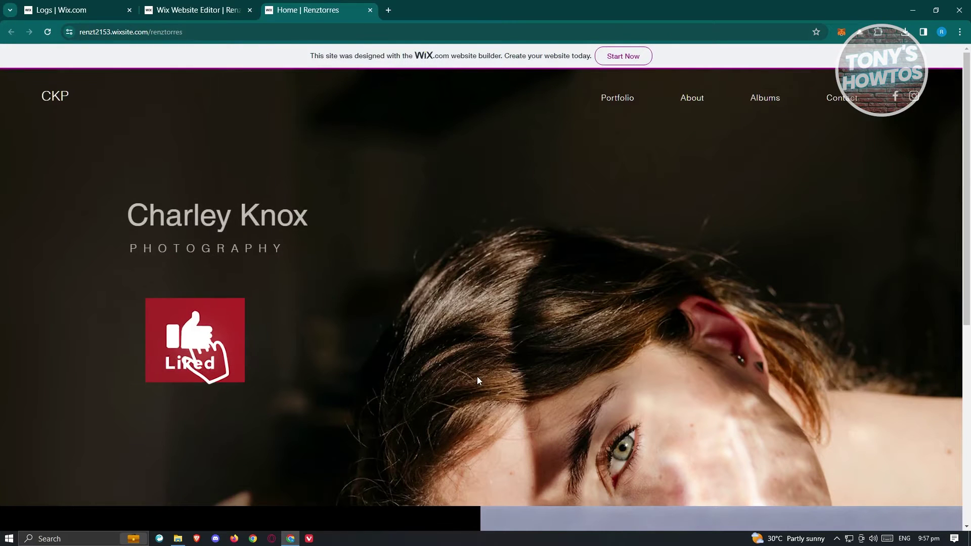
Step: Browse the live Charley Knox Photography home page and bring up the hero image's context menu
scroll(403, 312, "down", 7)
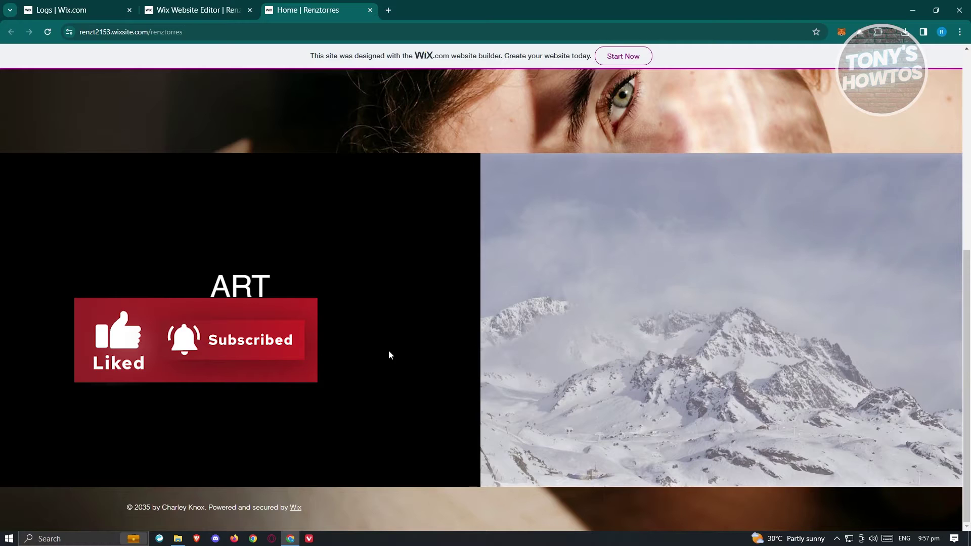
scroll(432, 356, "up", 5)
scroll(432, 356, "up", 2)
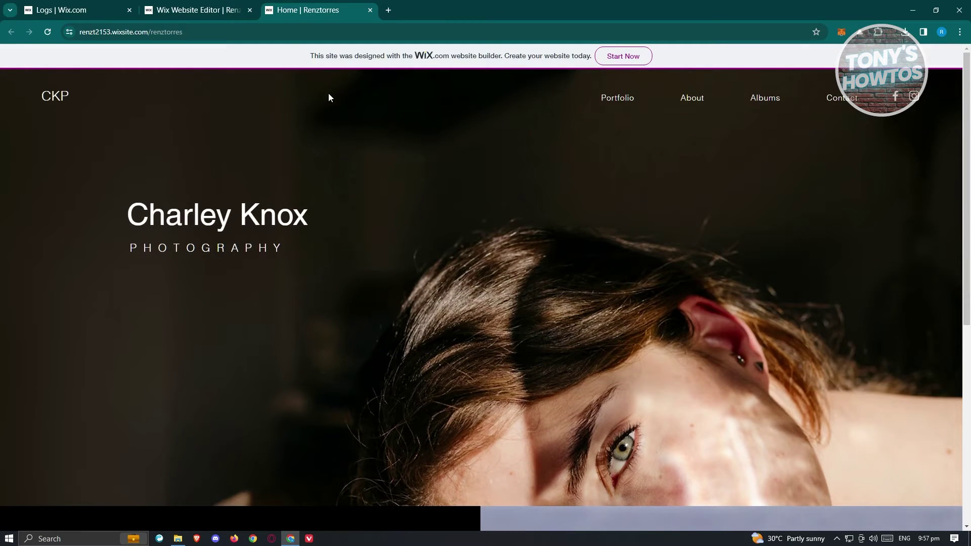
left_click(197, 10)
left_click(314, 10)
right_click(416, 193)
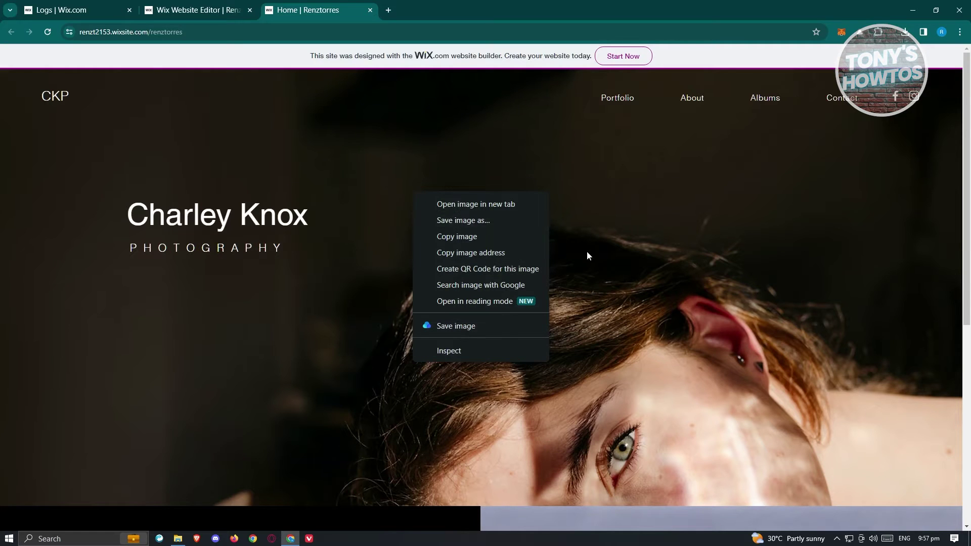
scroll(556, 252, "down", 5)
right_click(472, 139)
Step: Save the live page as Webpage, Complete named Home _ Renztorres.html into Downloads
left_click(430, 277)
right_click(433, 275)
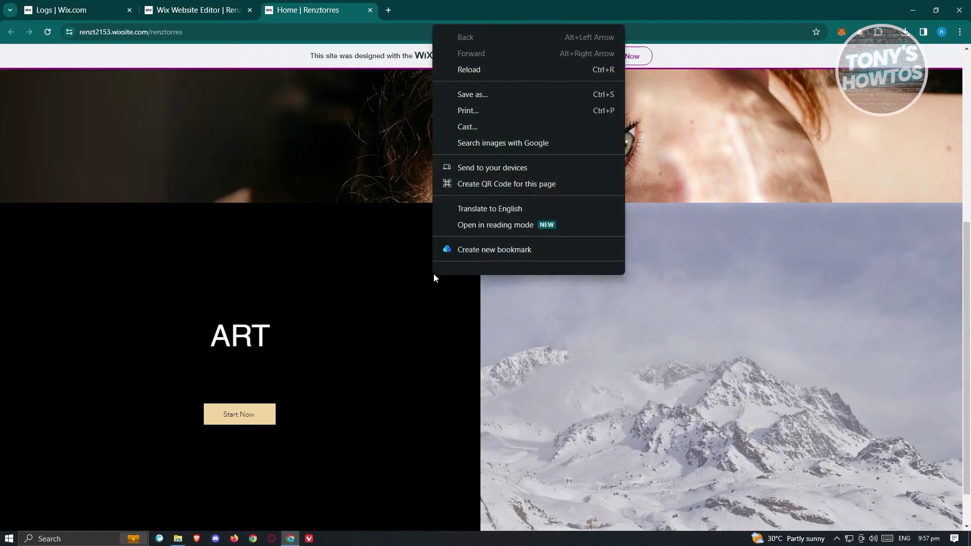
left_click(482, 94)
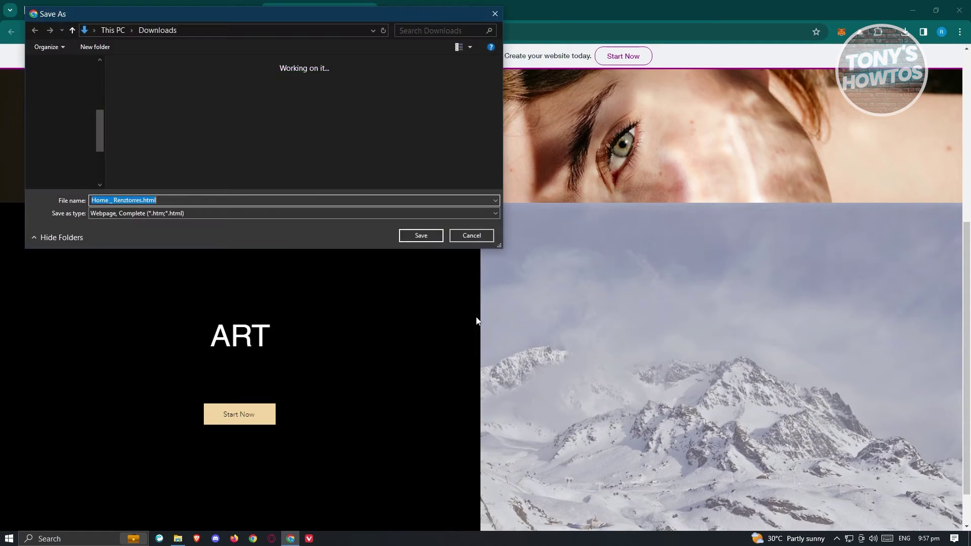
left_click_drag(249, 15, 594, 70)
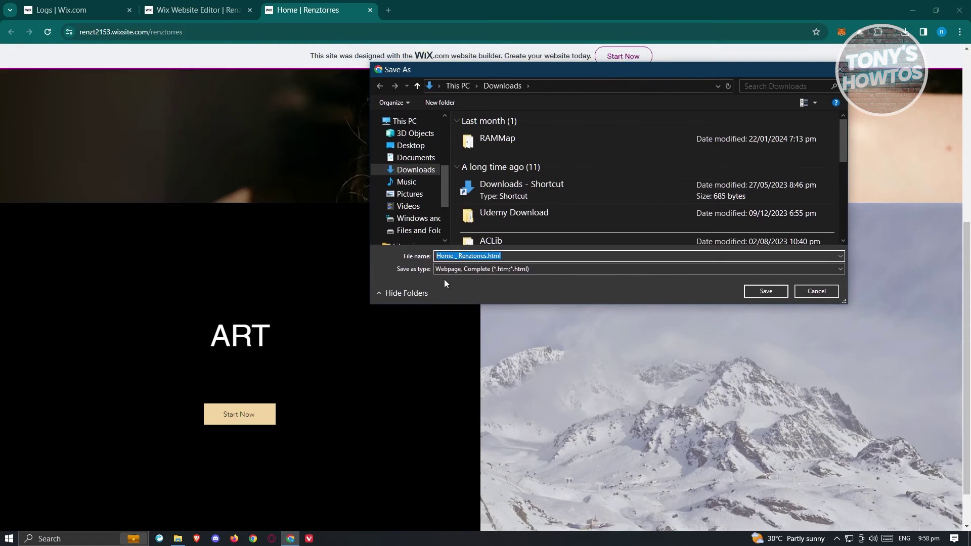
left_click(512, 254)
left_click_drag(443, 255, 484, 256)
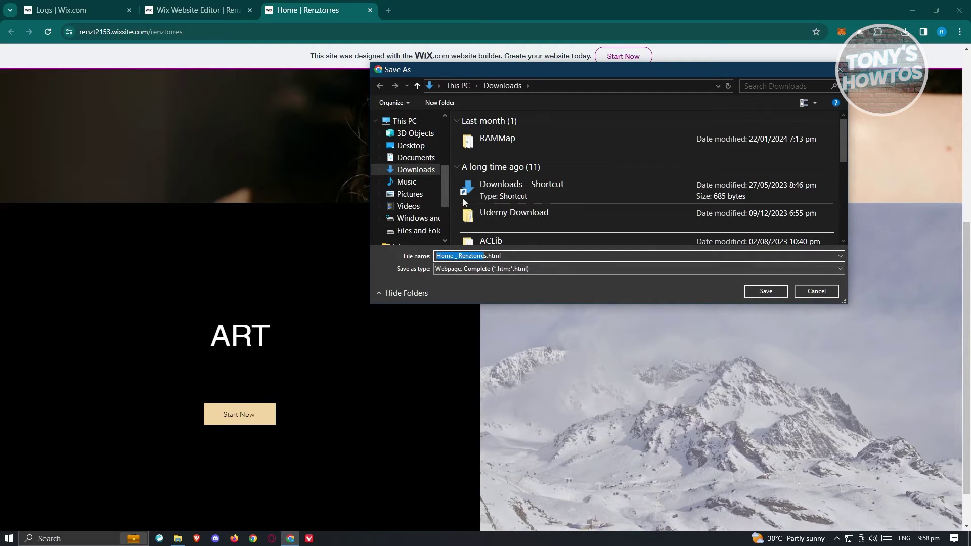
left_click(765, 291)
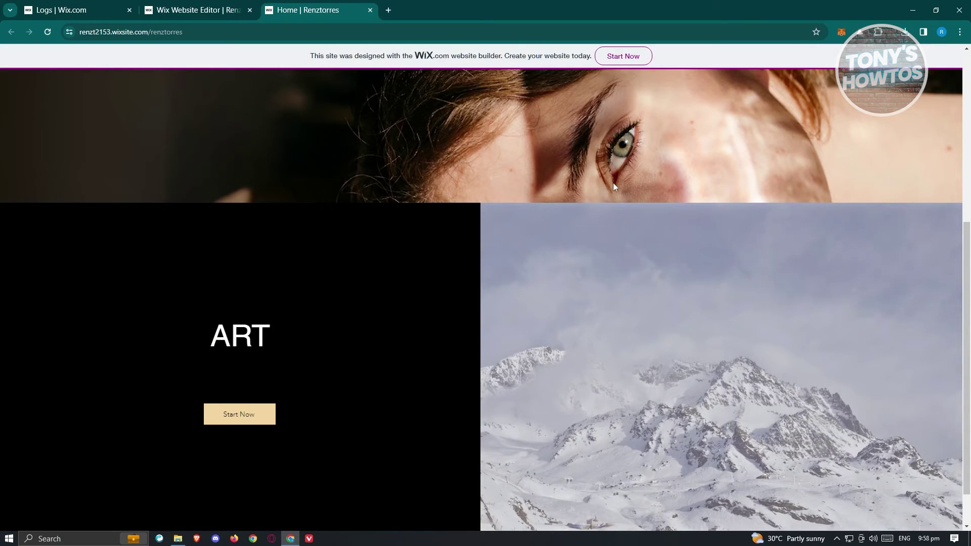
mouse_move(181, 540)
left_click(178, 539)
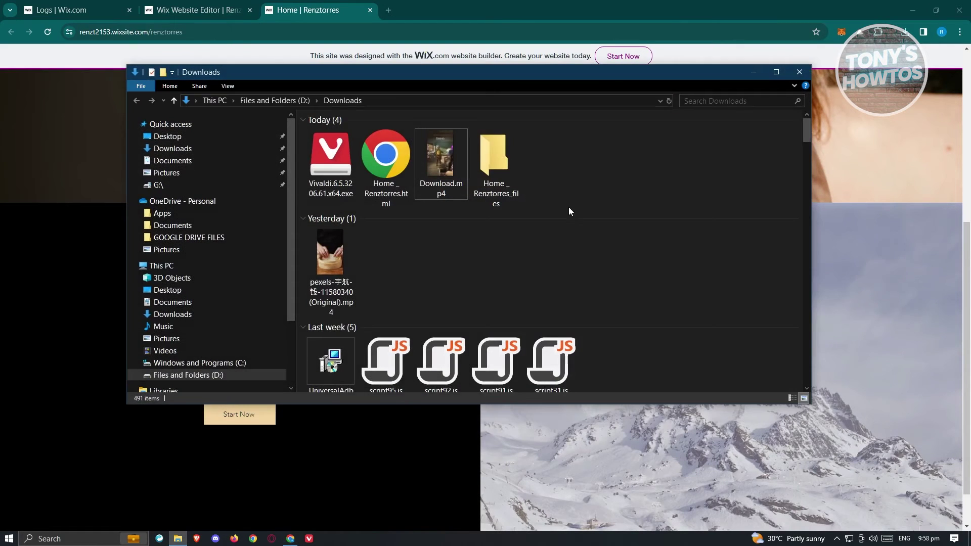
left_click_drag(601, 74, 639, 96)
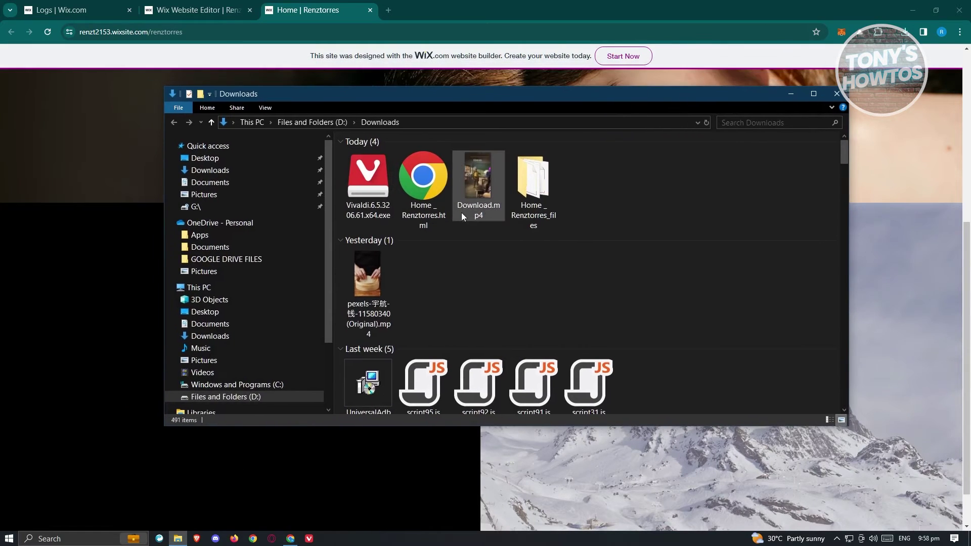
right_click(483, 178)
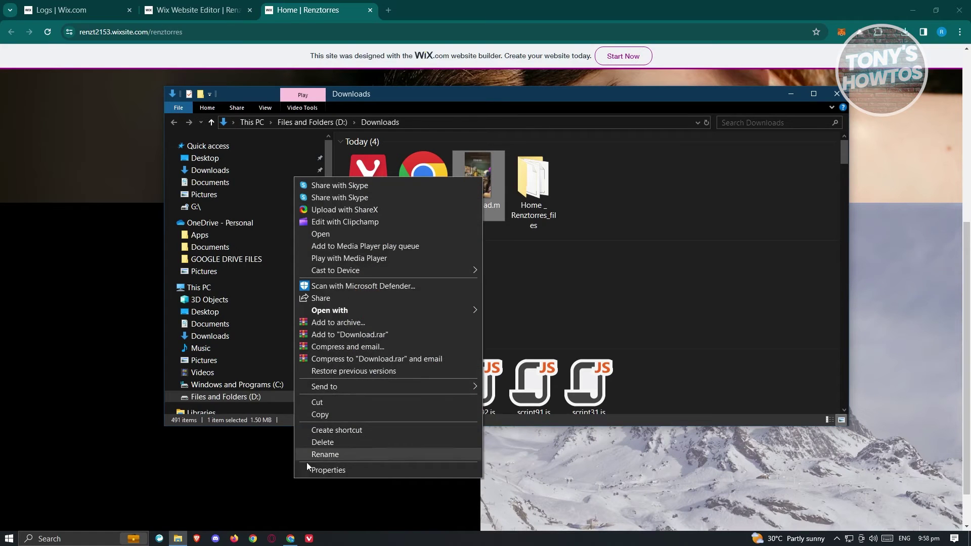
left_click(334, 442)
right_click(377, 169)
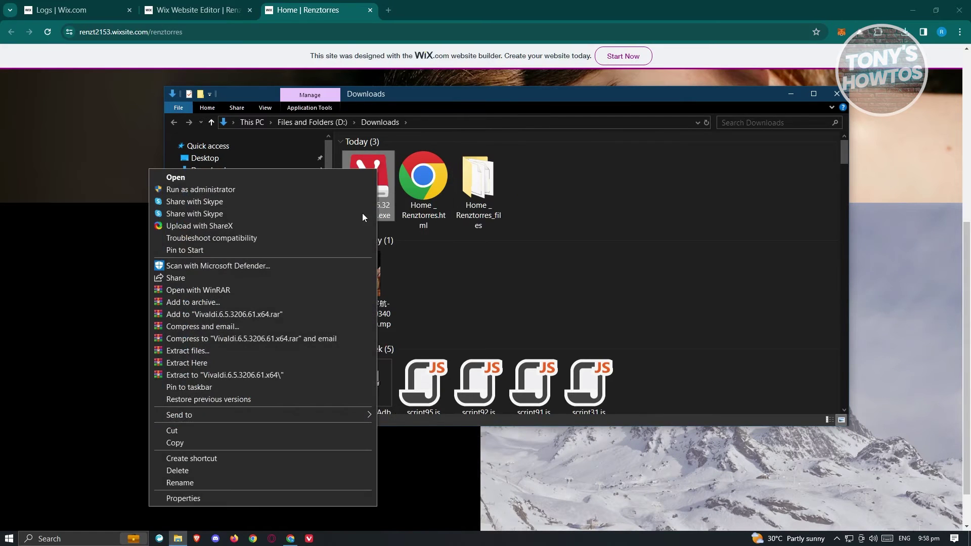
left_click(190, 469)
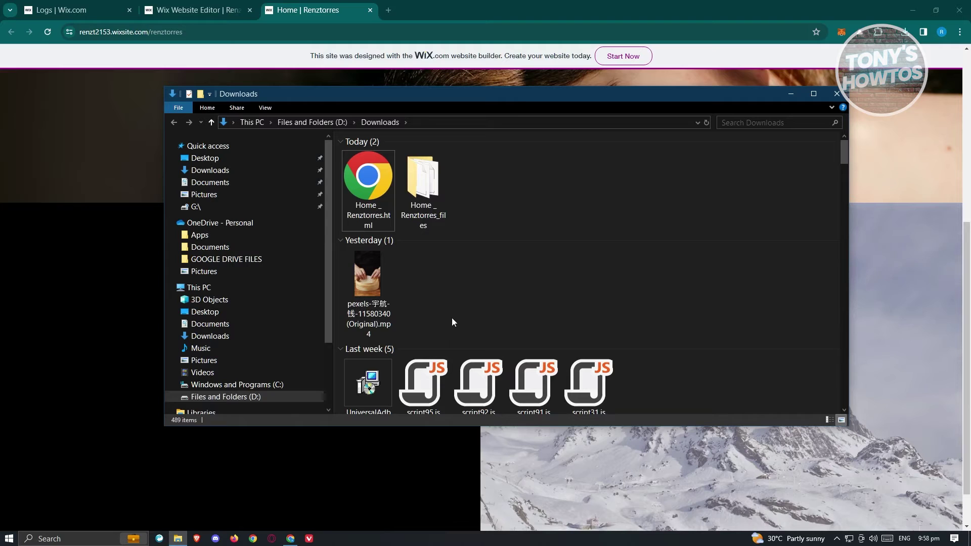
left_click(426, 181)
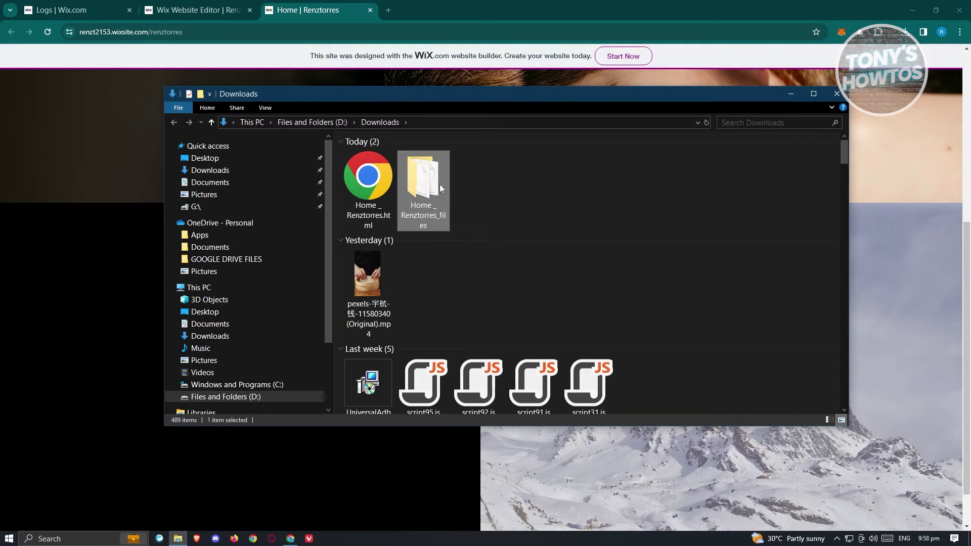
left_click(359, 180)
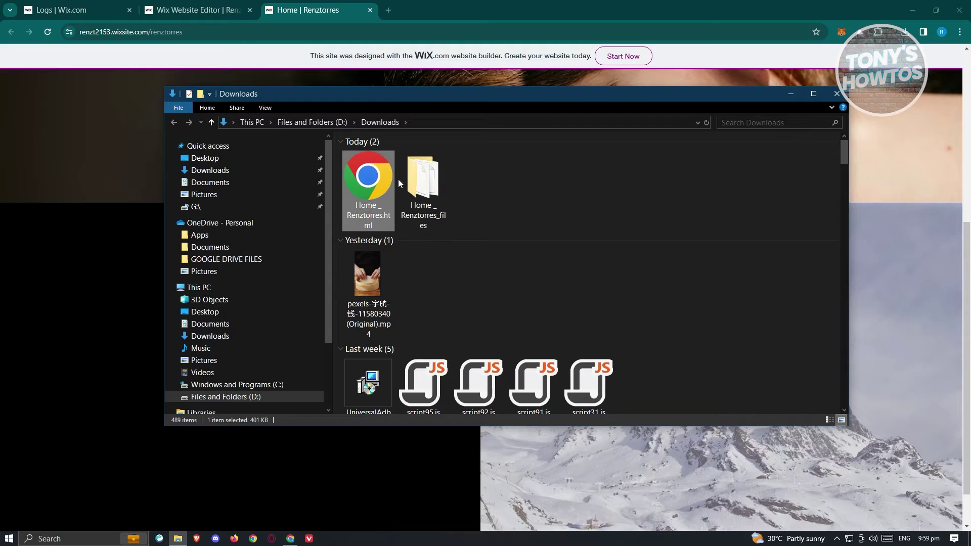
double_click(412, 175)
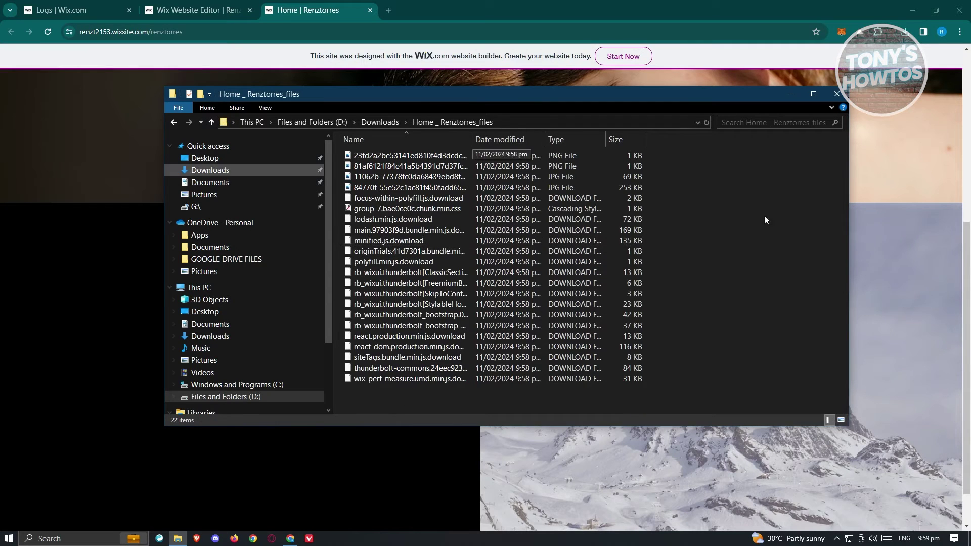
left_click_drag(470, 138, 672, 158)
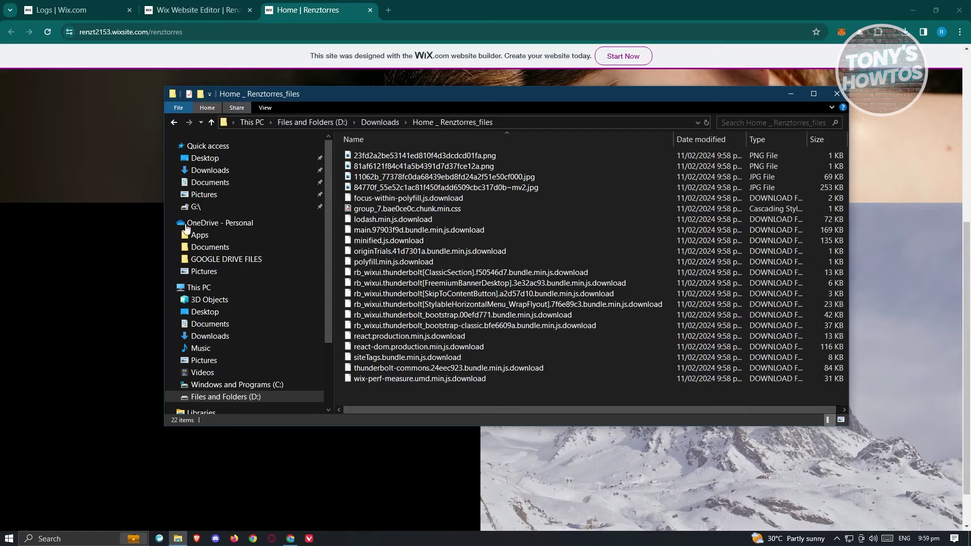
left_click(174, 124)
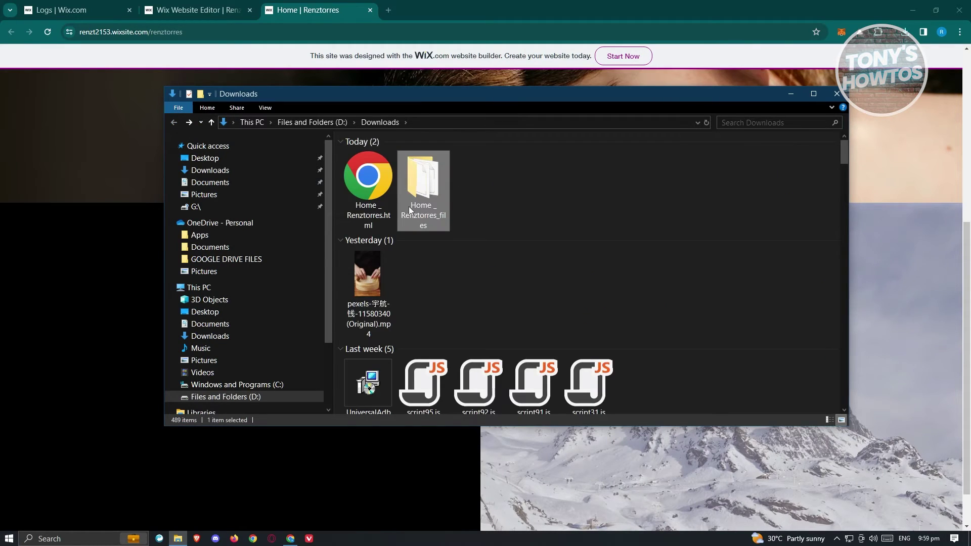
left_click(378, 188)
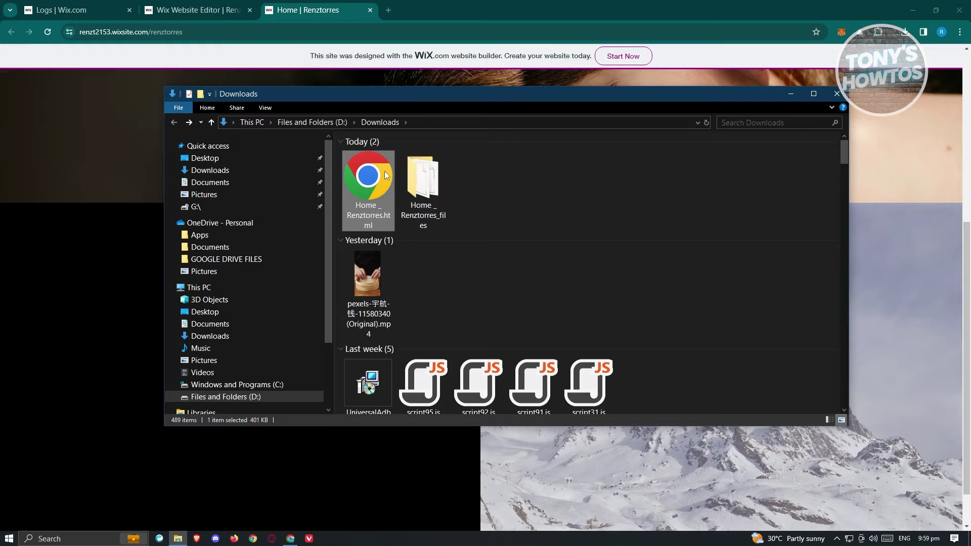
right_click(376, 184)
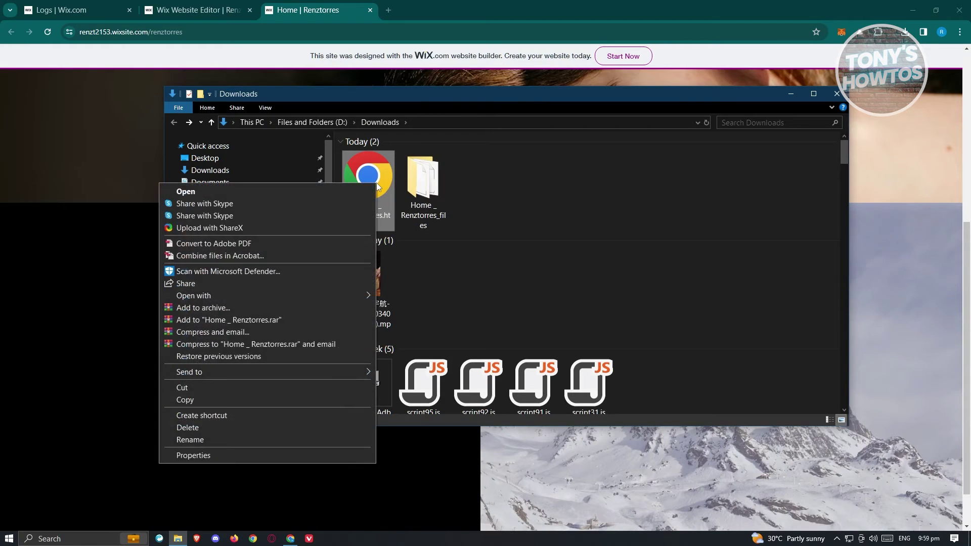
left_click(376, 170)
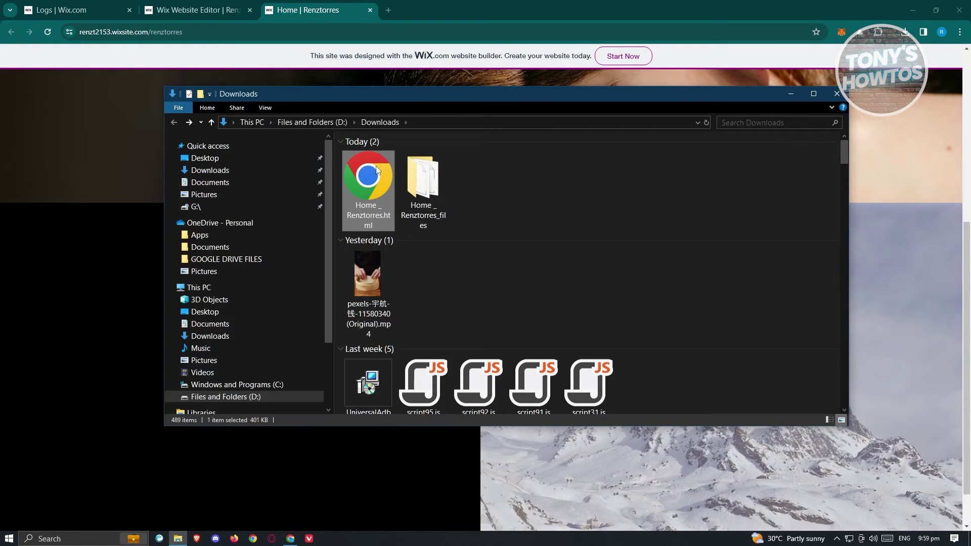
Step: Open Home _ Renztorres.html in Chrome and compare it with the live site tab, scrolling both
double_click(367, 187)
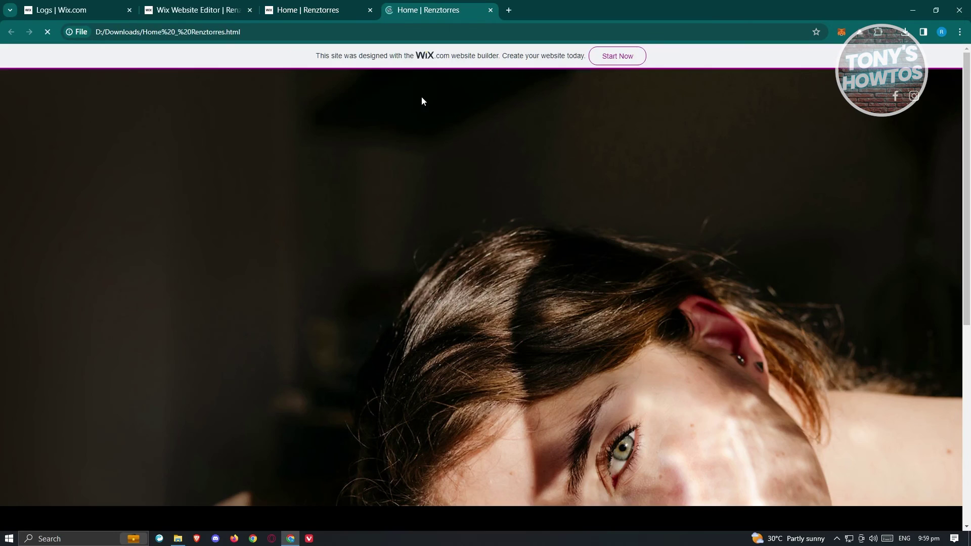
scroll(454, 155, "down", 5)
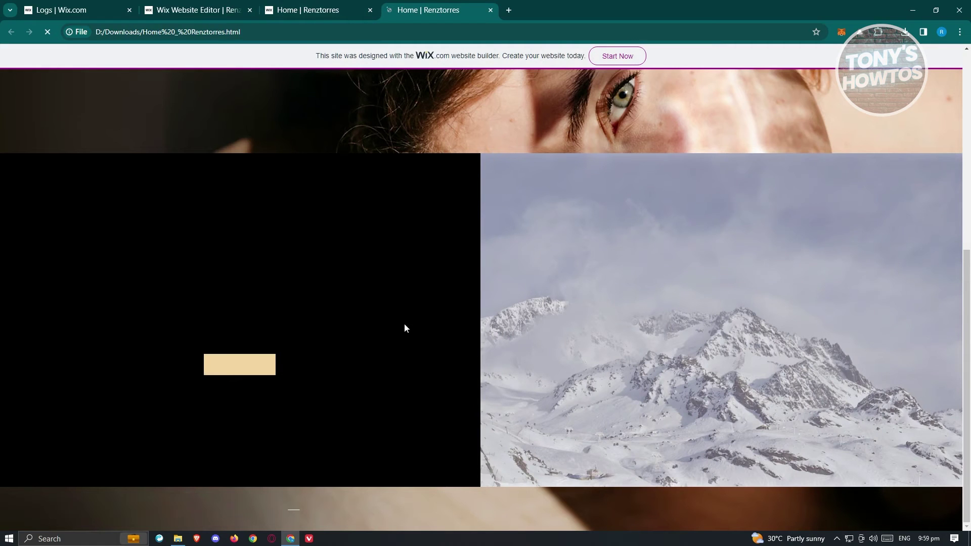
scroll(449, 332, "up", 6)
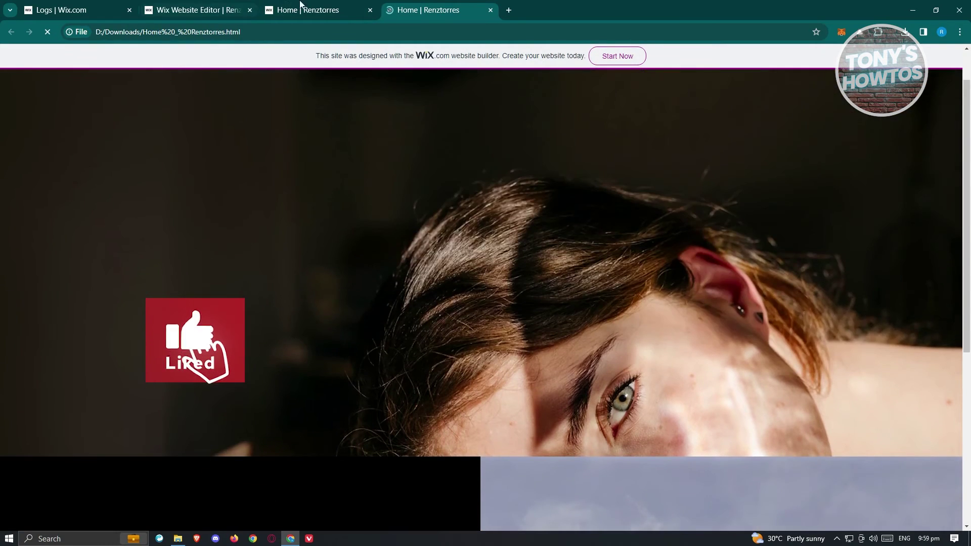
left_click(300, 4)
scroll(346, 222, "down", 1)
left_click(432, 4)
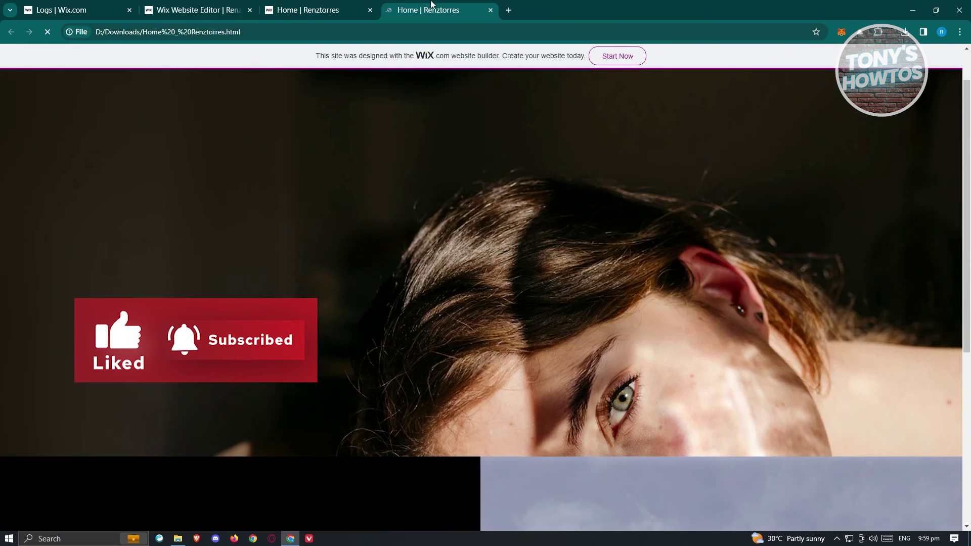
scroll(396, 369, "down", 6)
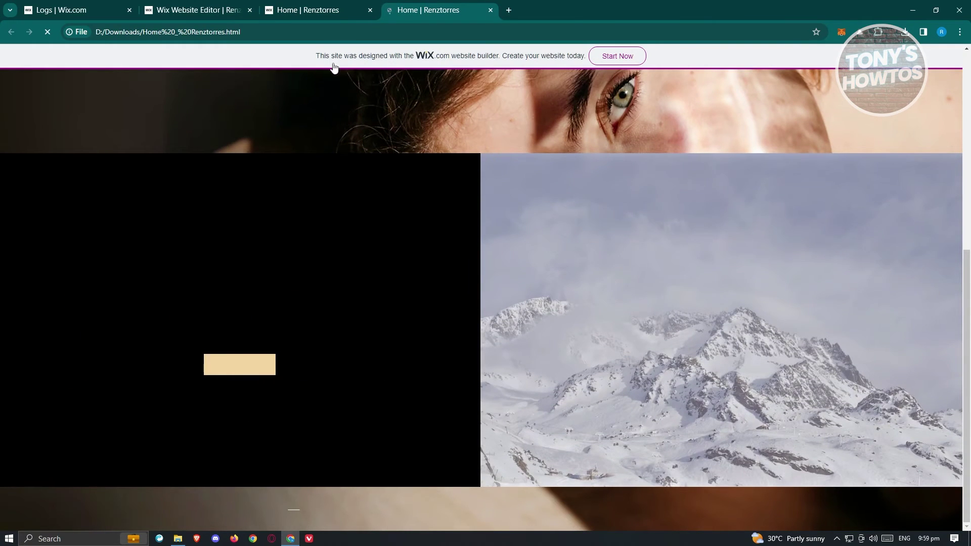
left_click_drag(243, 32, 228, 37)
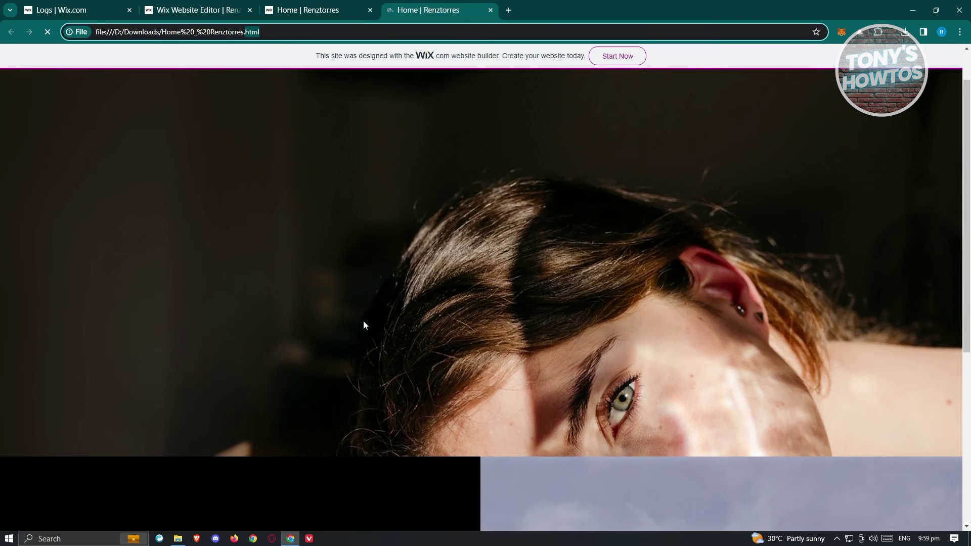
left_click(332, 7)
left_click(466, 6)
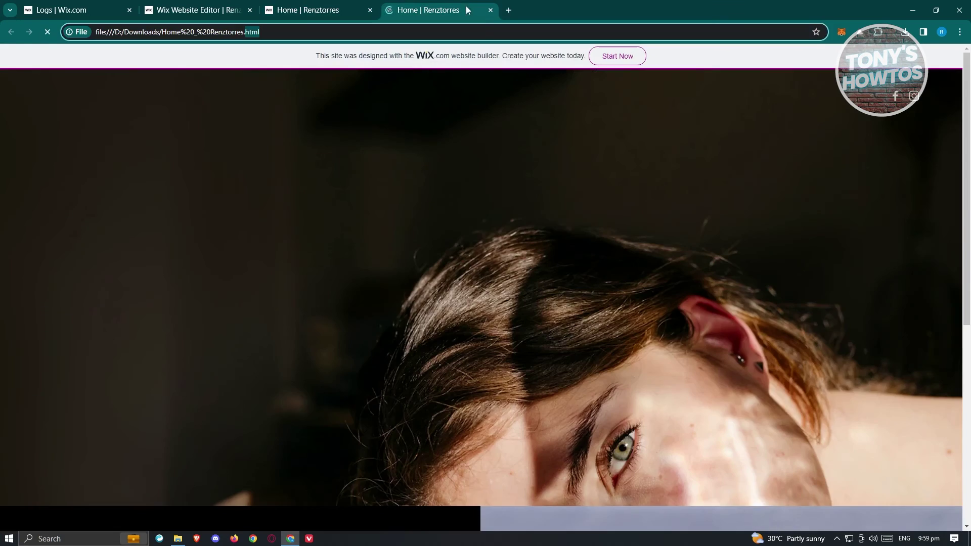
scroll(323, 374, "down", 10)
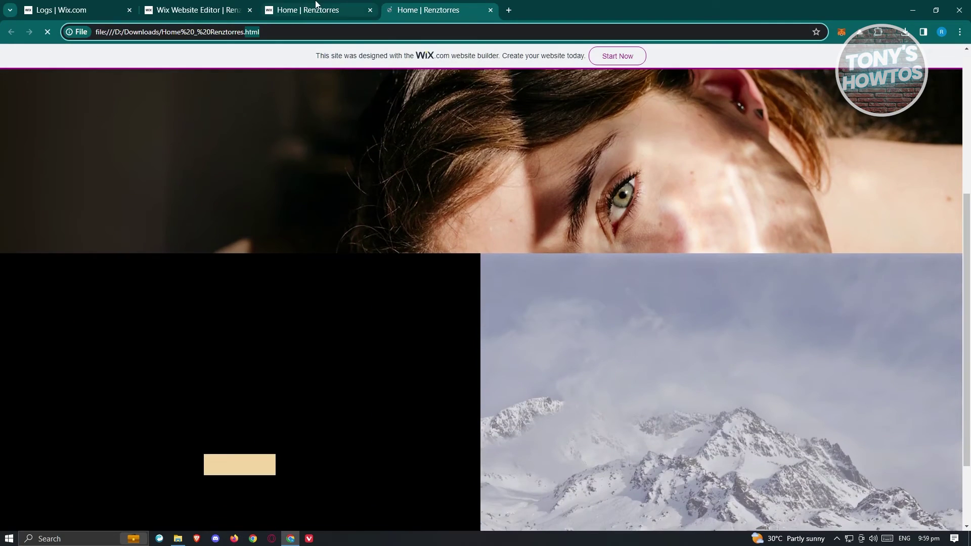
key("ctrl+shift+Tab")
Step: Open the saved Home _ Renztorres.html in Notepad from the Downloads folder
left_click(177, 538)
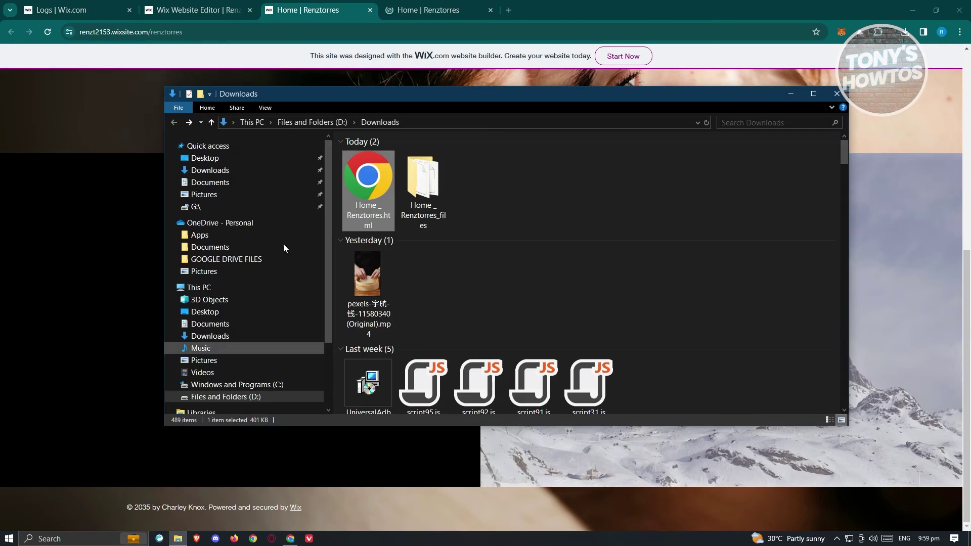
right_click(378, 181)
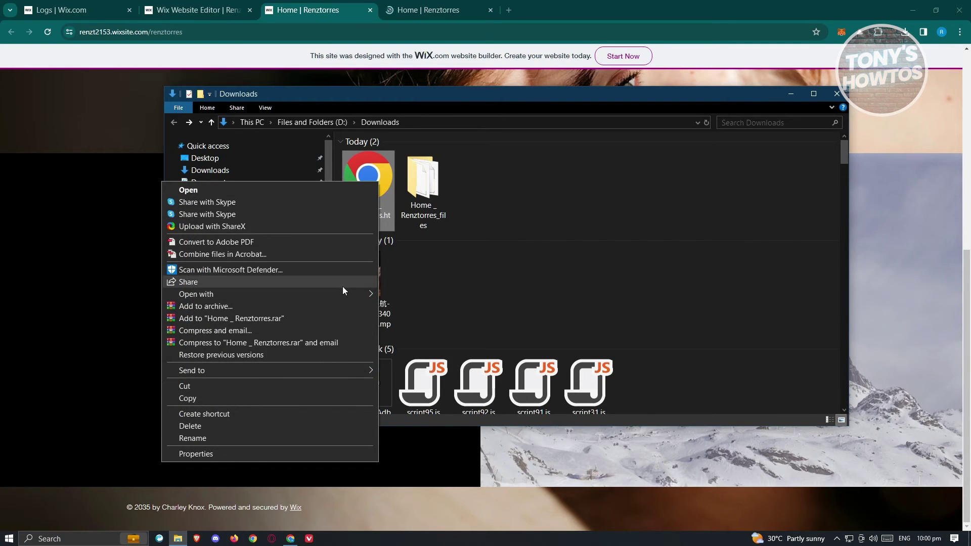
mouse_move(347, 296)
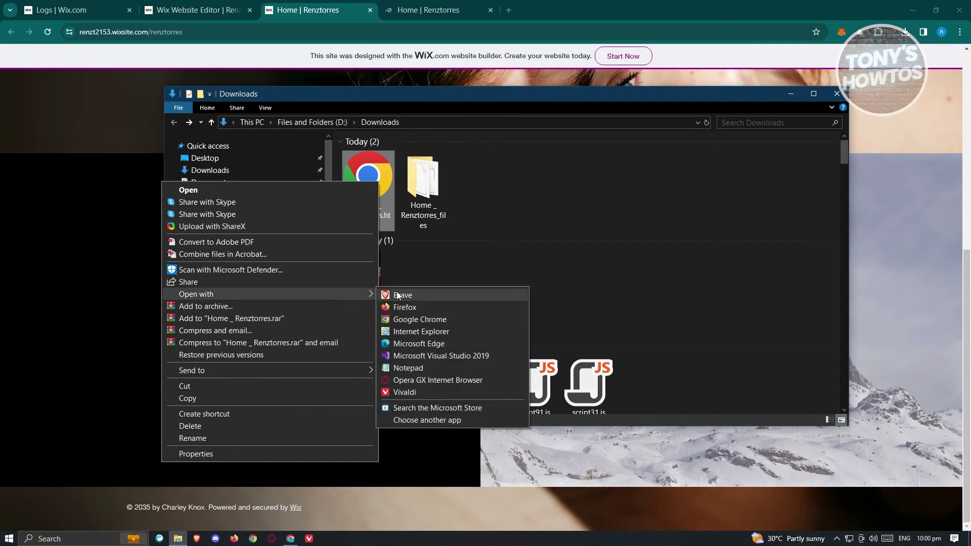
left_click(421, 367)
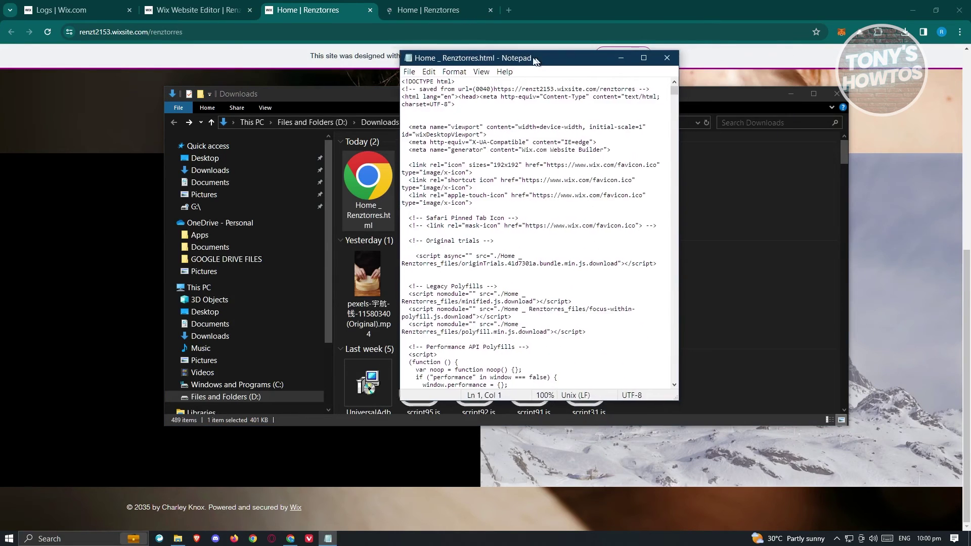
Step: Scroll through the Home _ Renztorres.html source in Notepad, then close Notepad
scroll(405, 186, "down", 5)
scroll(405, 186, "down", 4)
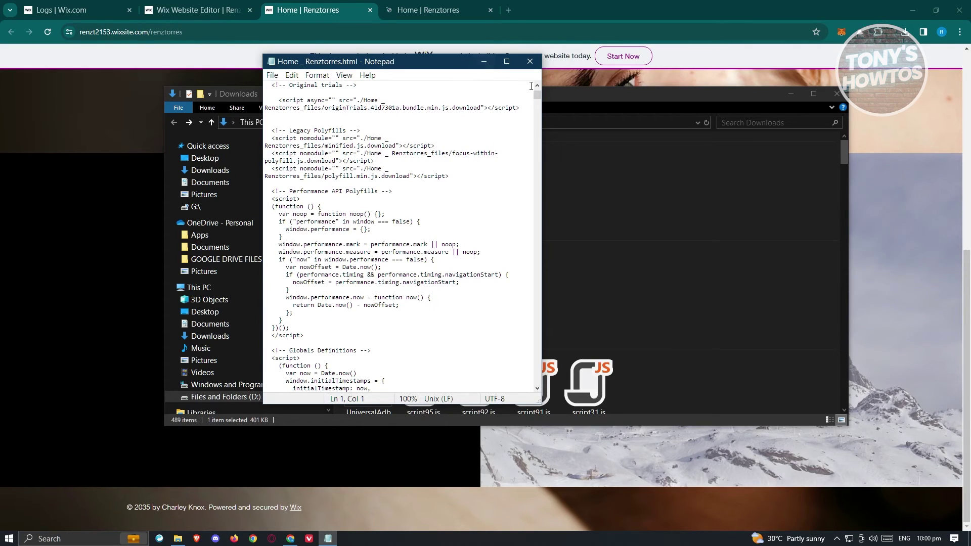
left_click(530, 61)
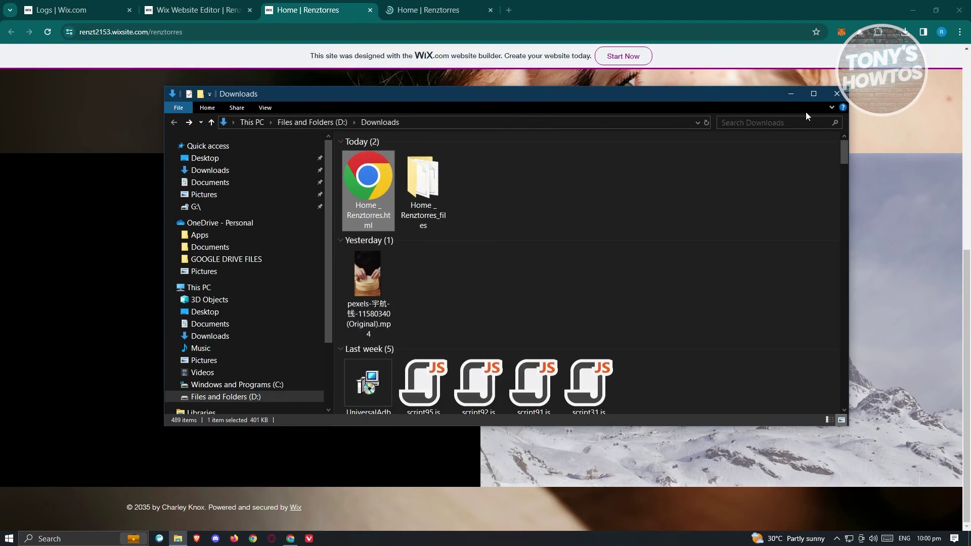
Step: Minimize the Downloads folder and compare the local copy with the live site, ending on the live page
left_click(787, 95)
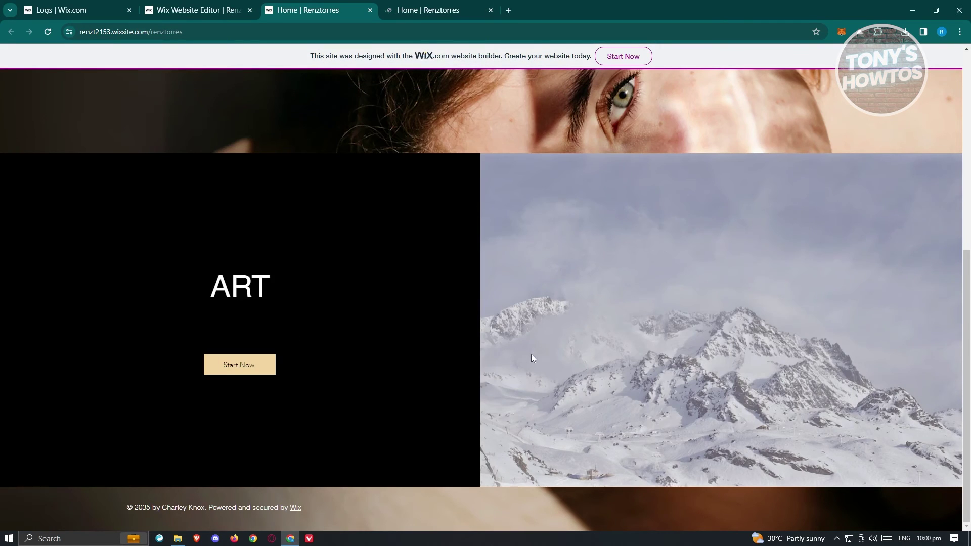
scroll(531, 354, "up", 7)
left_click(439, 10)
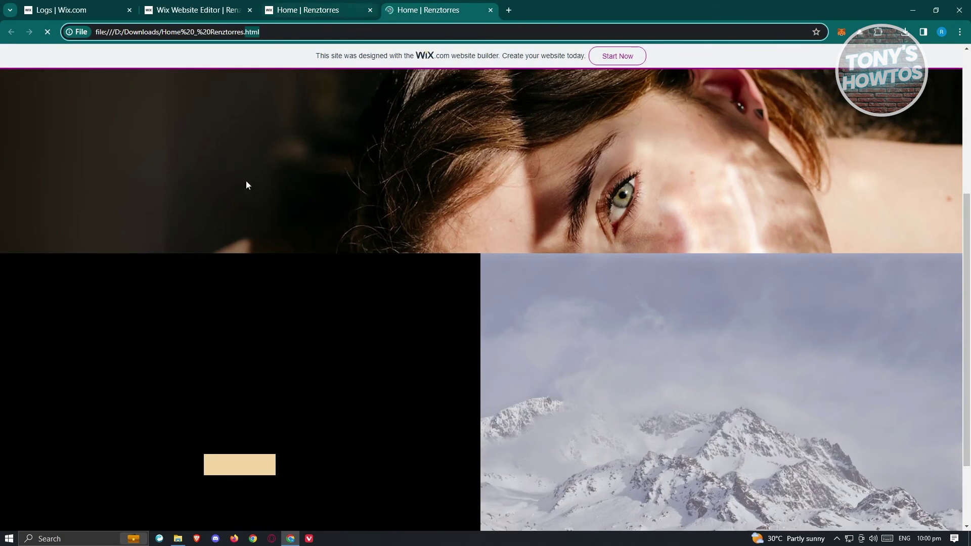
left_click(176, 539)
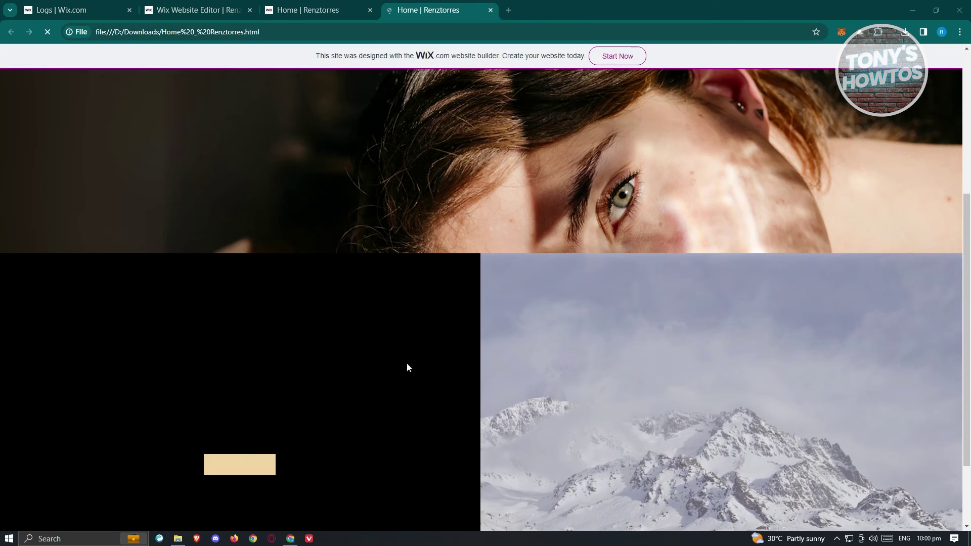
left_click(336, 7)
left_click(405, 9)
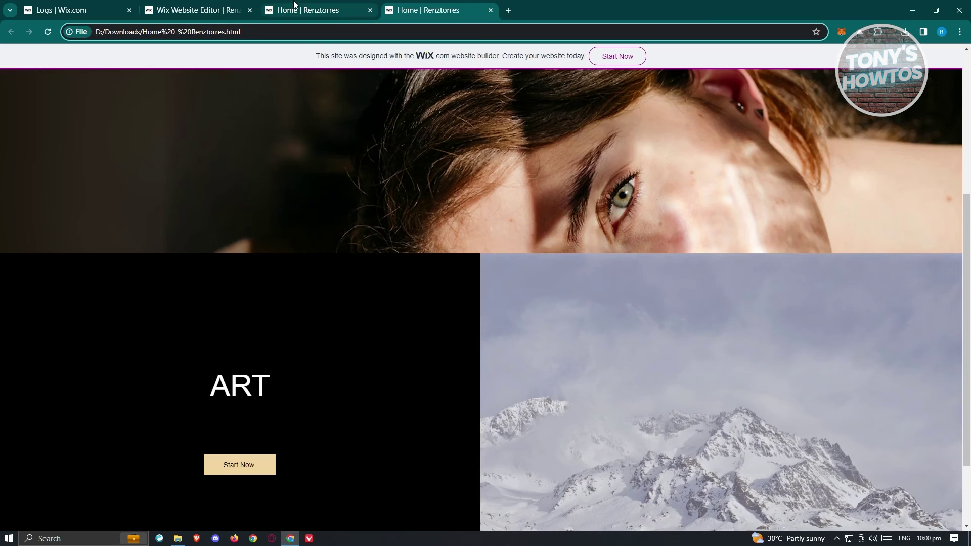
scroll(458, 369, "down", 2)
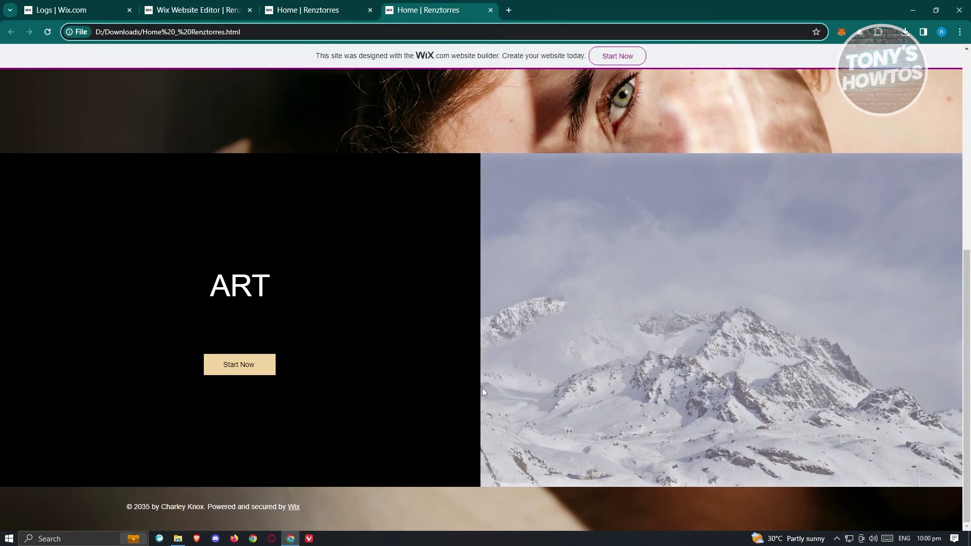
scroll(481, 387, "up", 6)
left_click(318, 4)
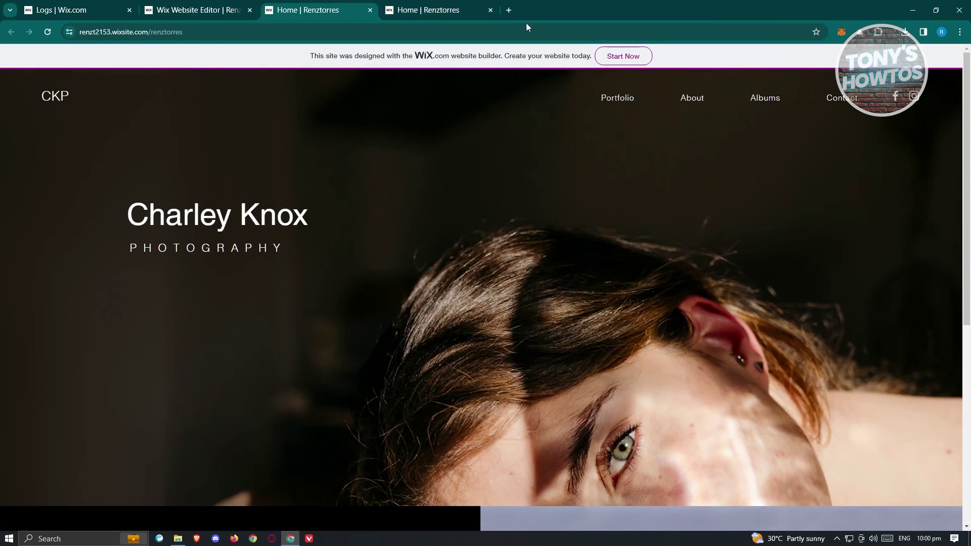
scroll(389, 321, "down", 5)
scroll(393, 310, "up", 5)
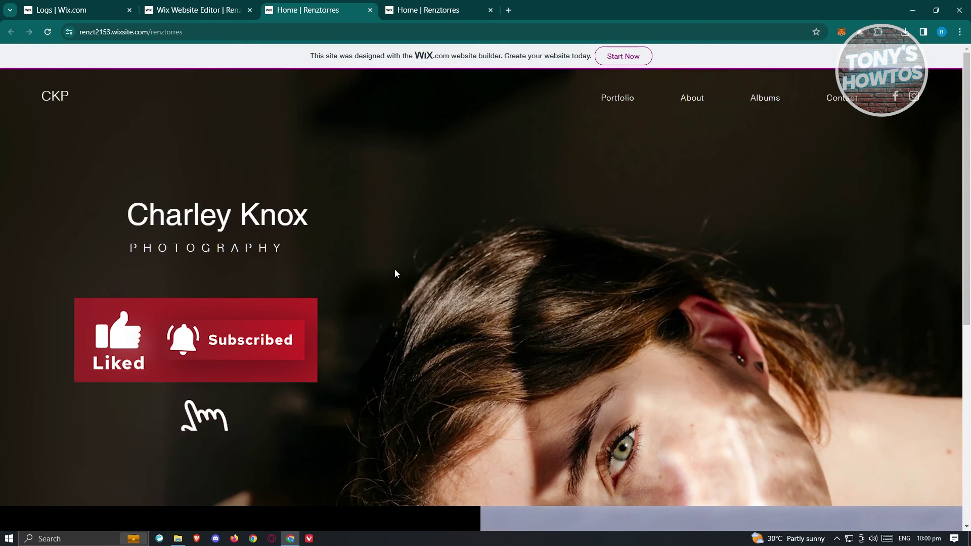
Step: Inspect the hero photo in DevTools and look at the Console and Elements tabs
right_click(399, 224)
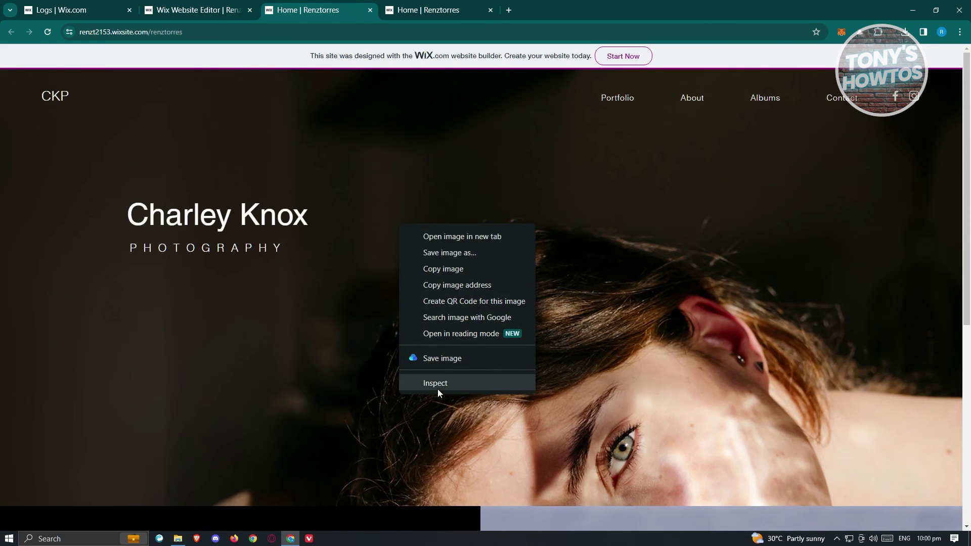
left_click(450, 411)
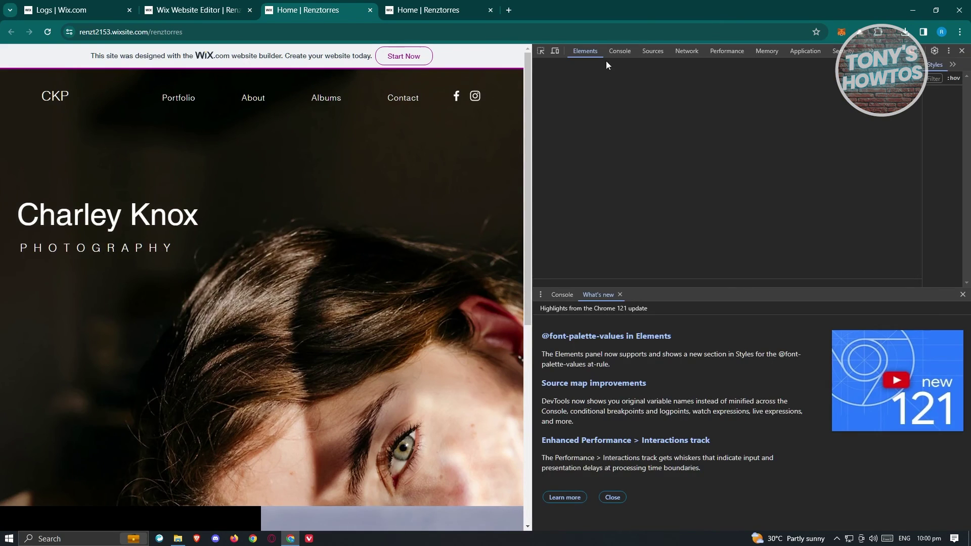
scroll(708, 162, "up", 2)
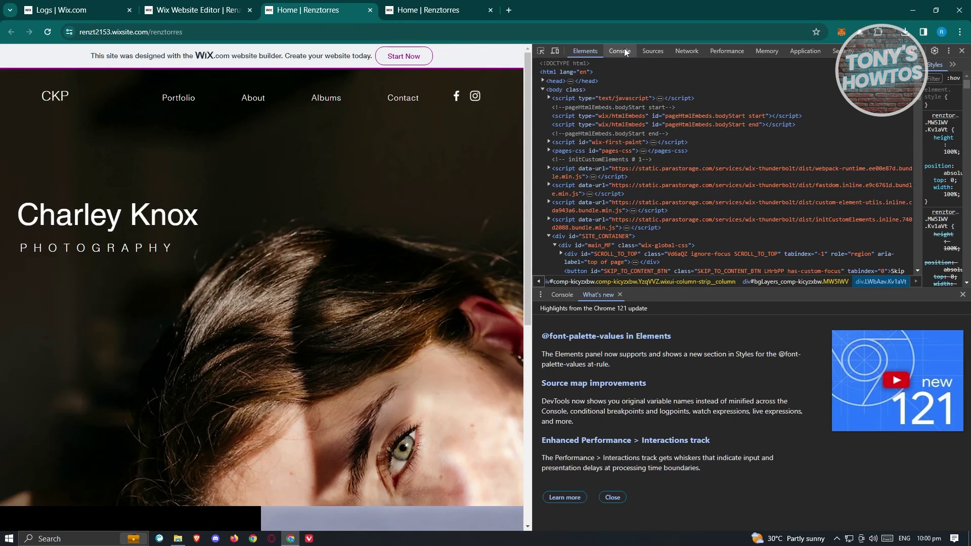
left_click(625, 53)
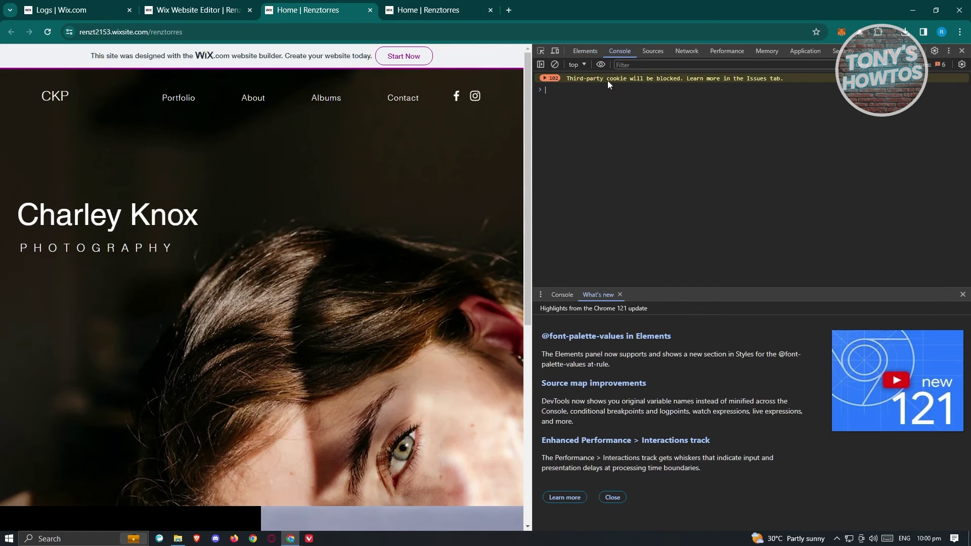
left_click(587, 51)
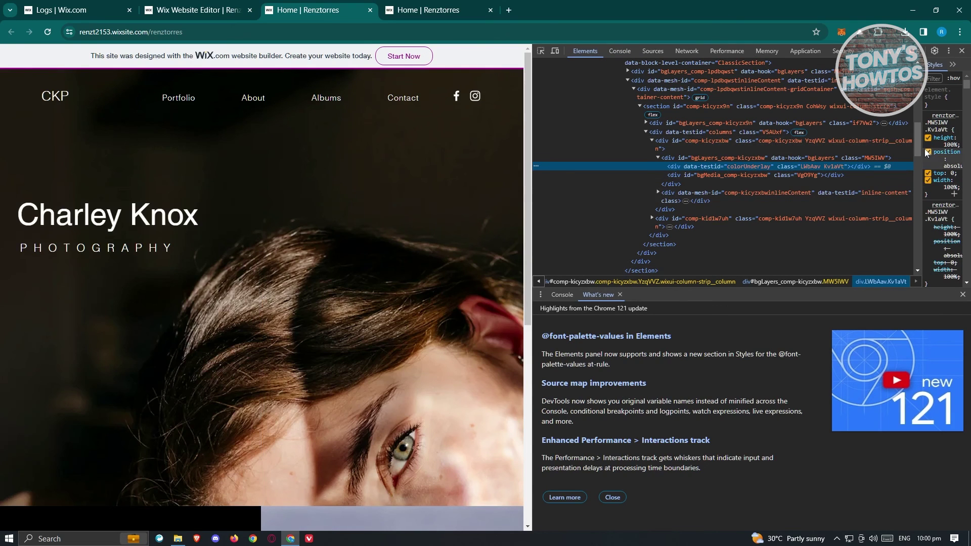
Step: Resize the Styles pane, re-inspect the hero photo's element, then close DevTools
left_click_drag(922, 146, 702, 146)
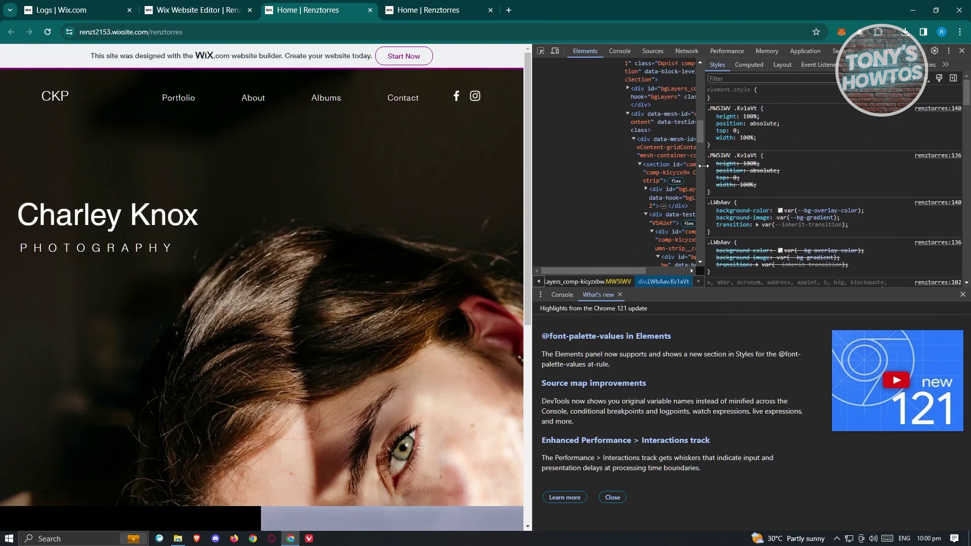
scroll(804, 134, "down", 15)
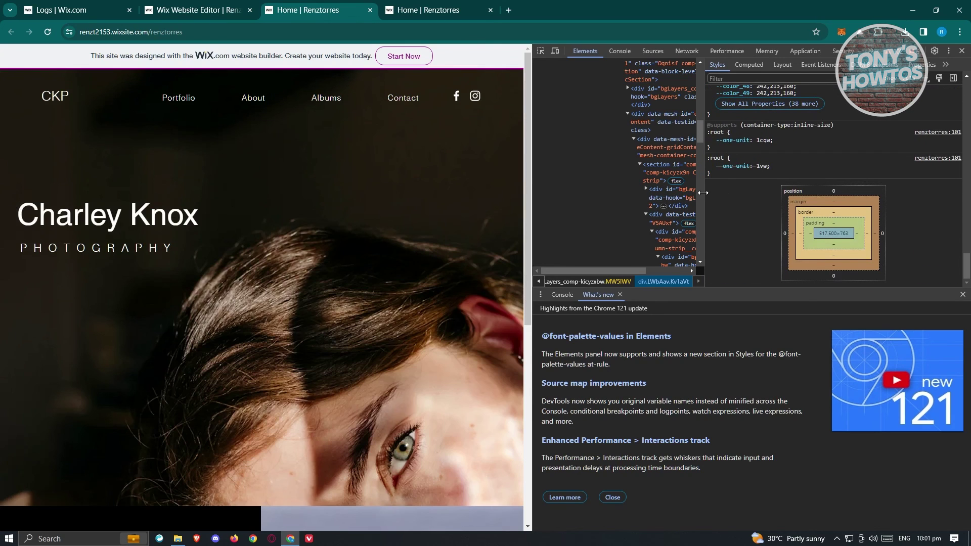
left_click_drag(702, 197, 857, 215)
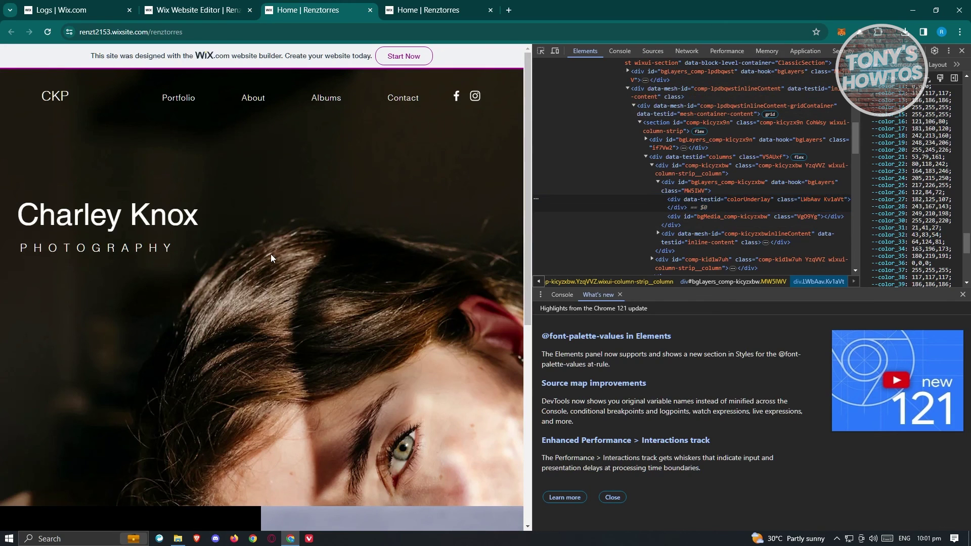
right_click(272, 255)
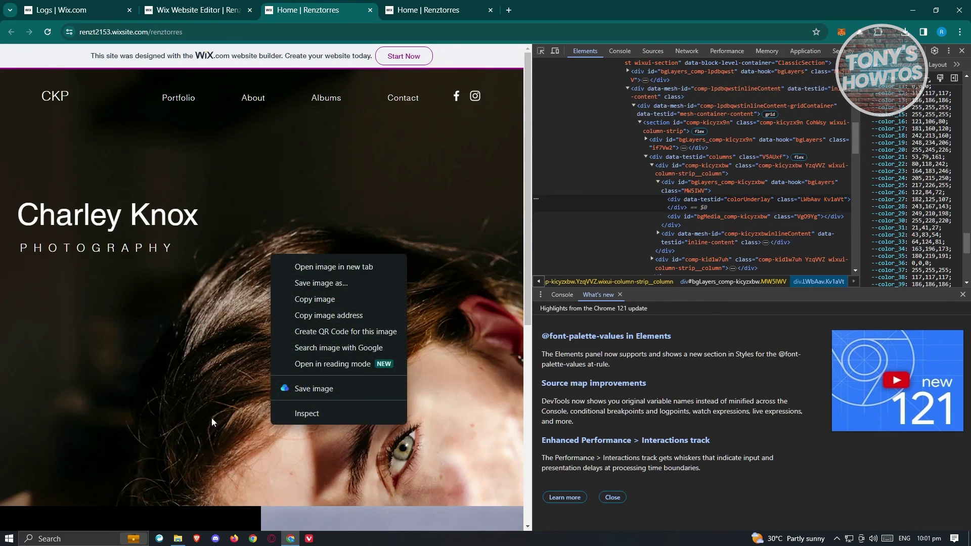
left_click(308, 418)
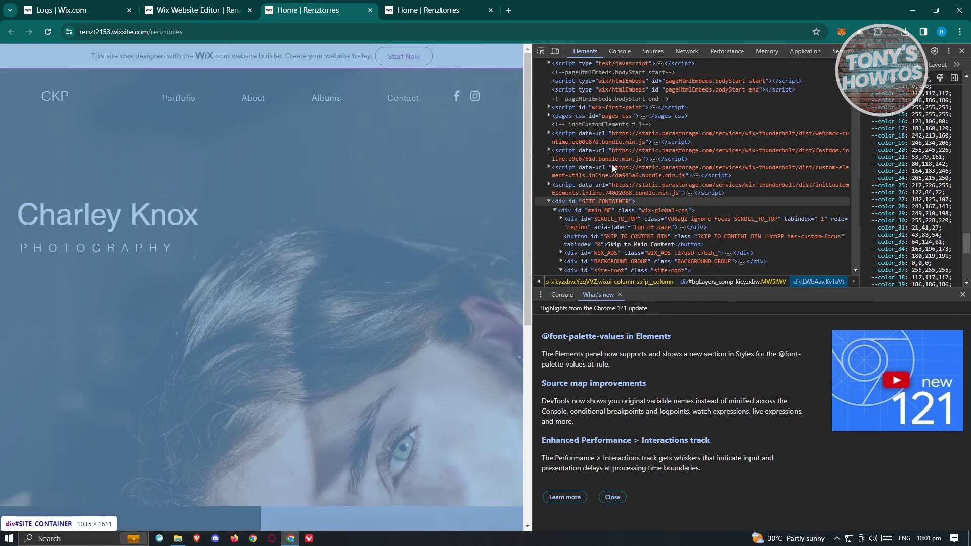
scroll(231, 433, "down", 10)
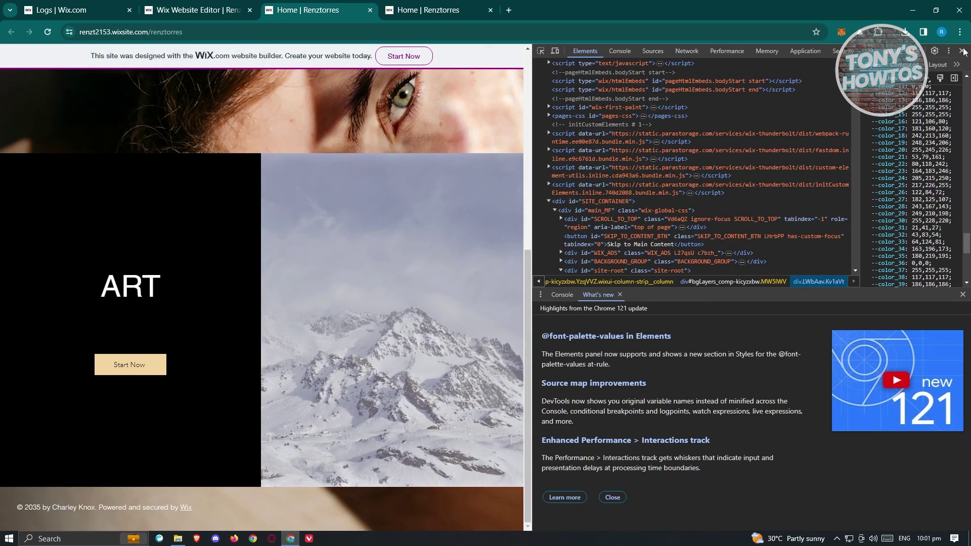
left_click(961, 50)
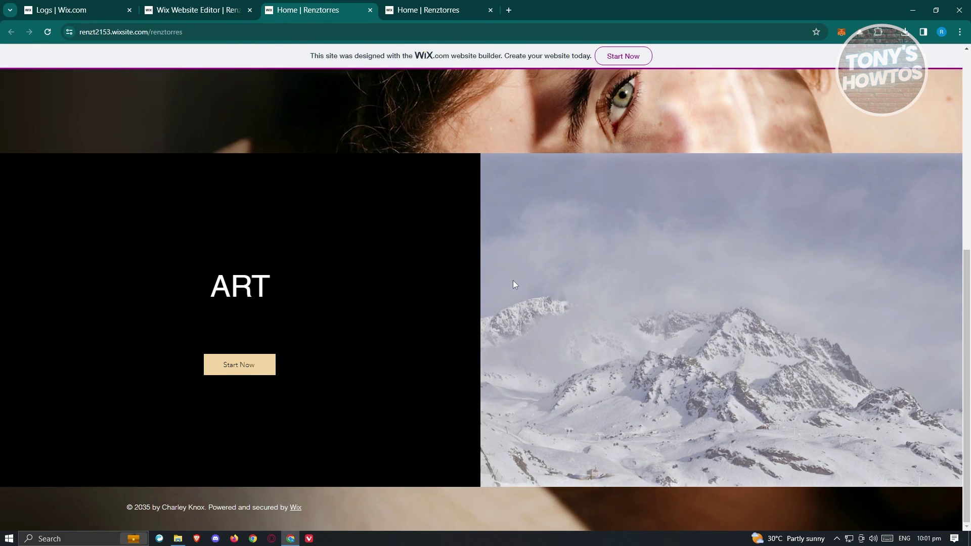
left_click(222, 9)
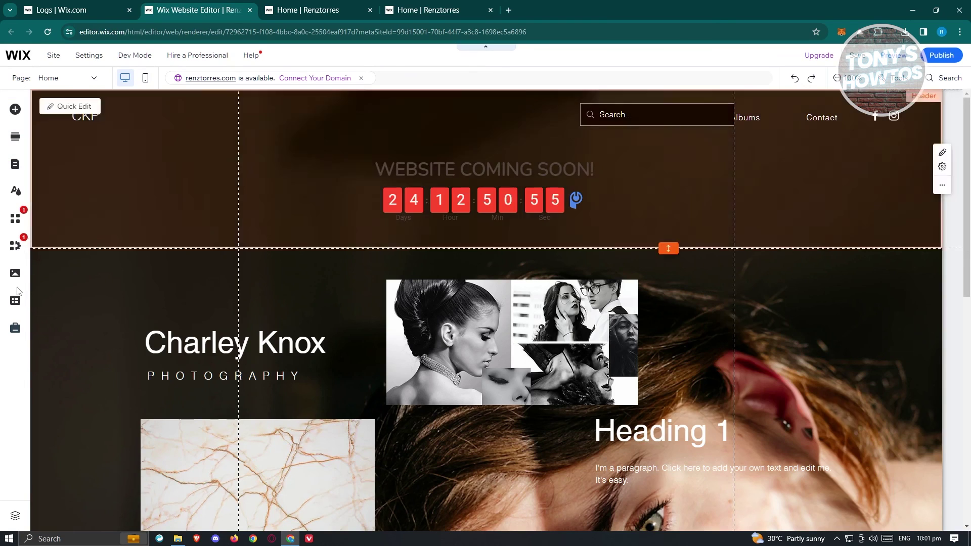
left_click(442, 140)
left_click(333, 5)
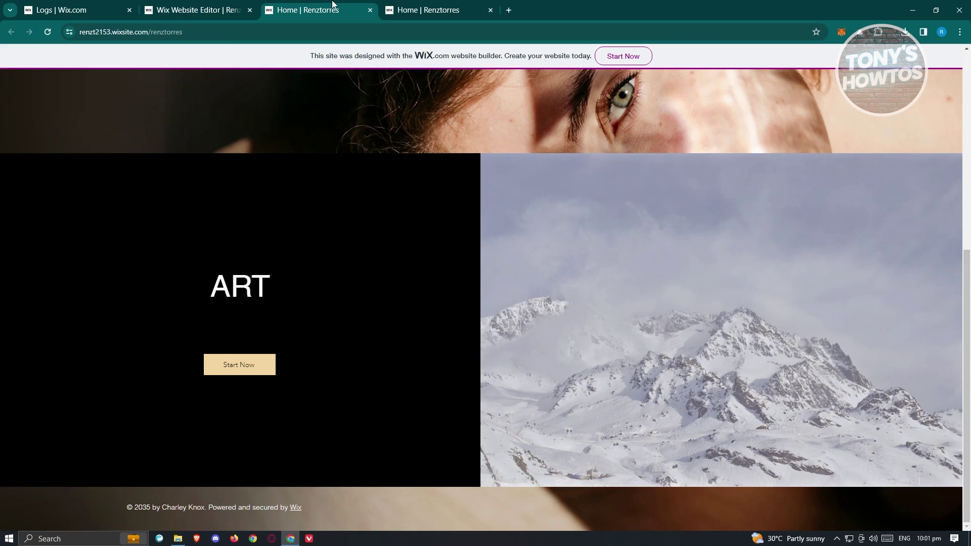